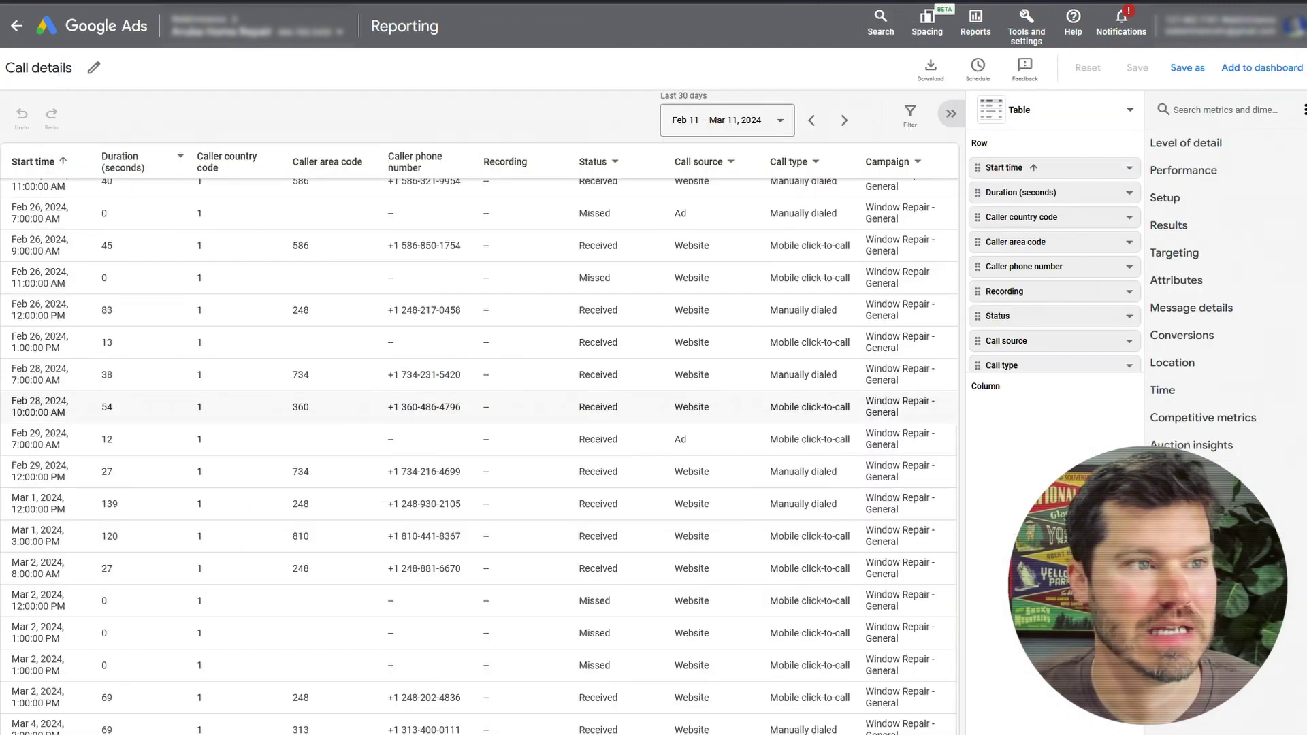
- Scroll the Call details report back up to its first rows
scroll(476, 443, up, 8)
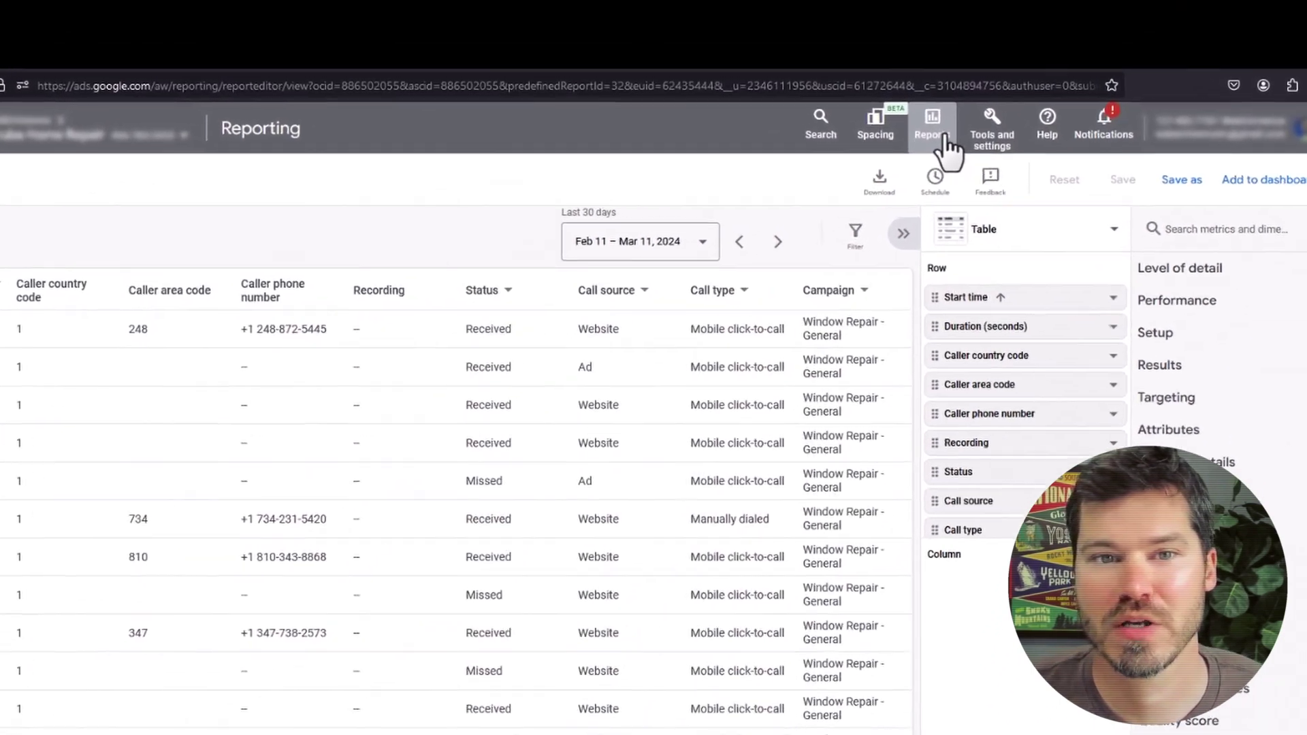
- Open Call details from the Assets (legacy) predefined reports
click(887, 150)
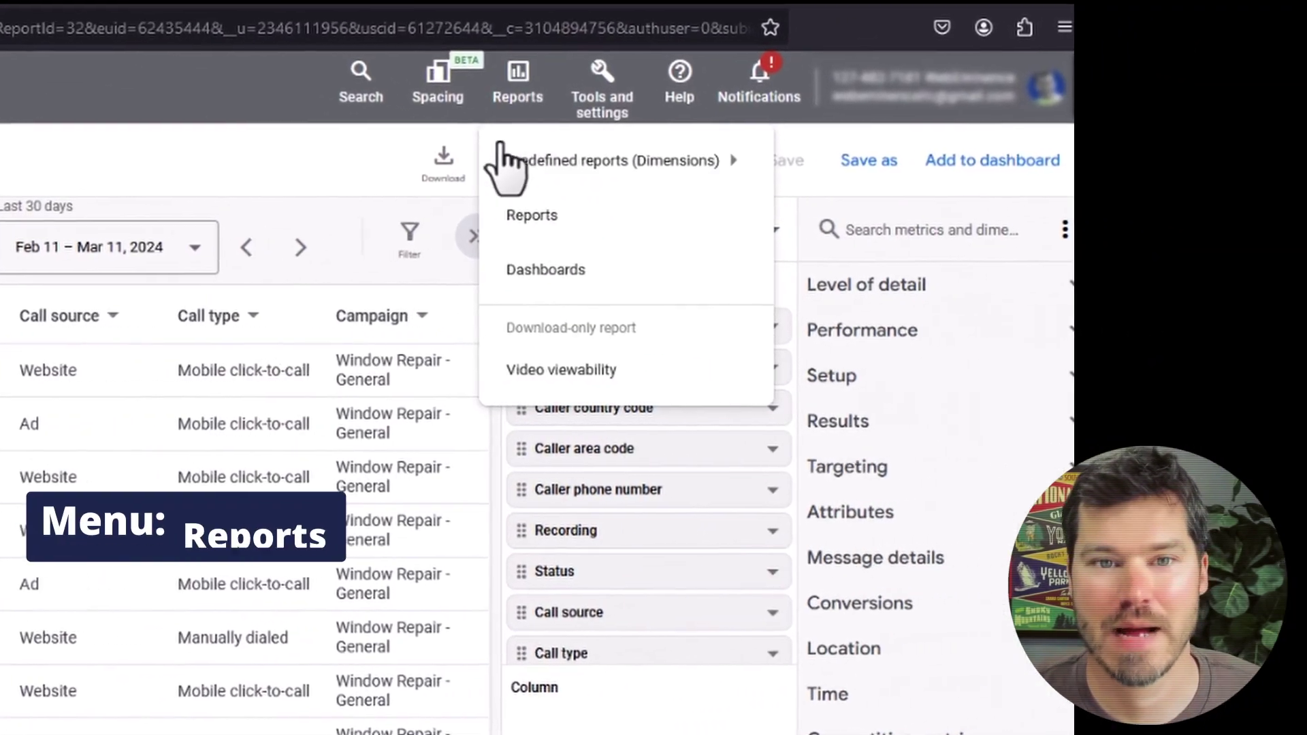
mouse_move(1000, 205)
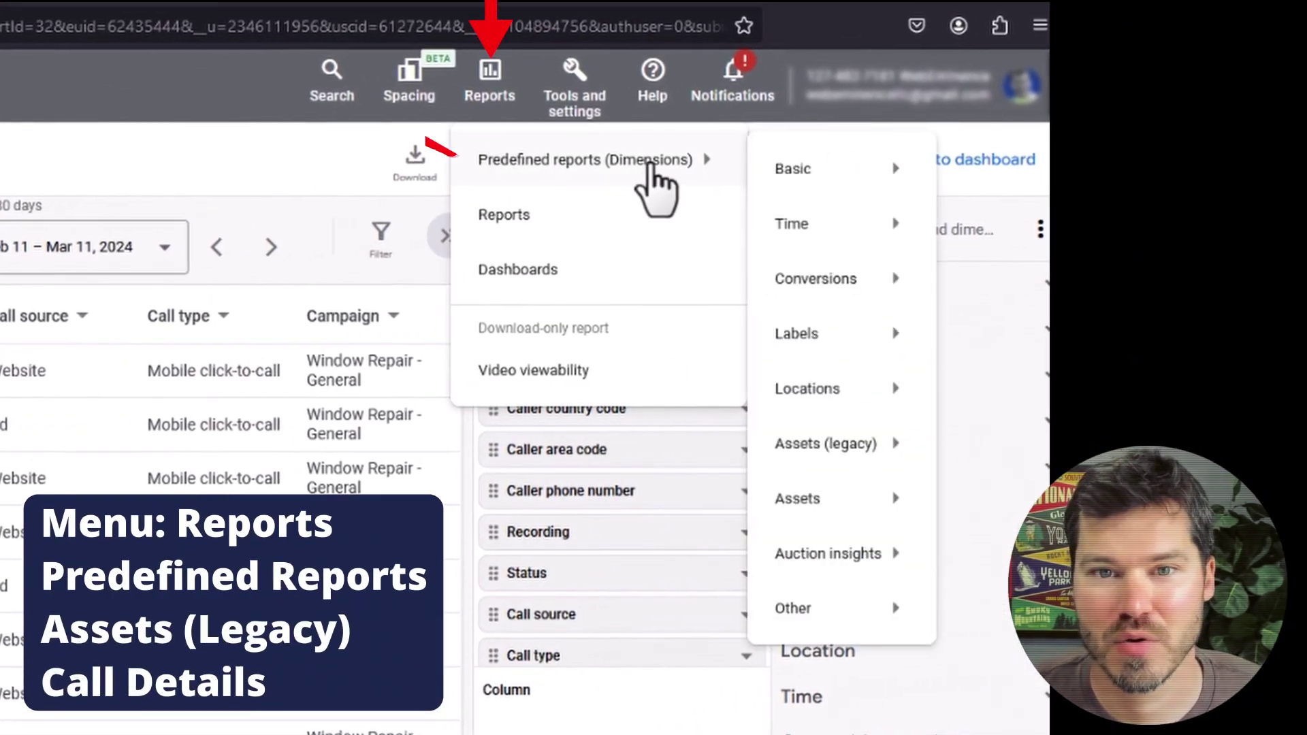
mouse_move(896, 450)
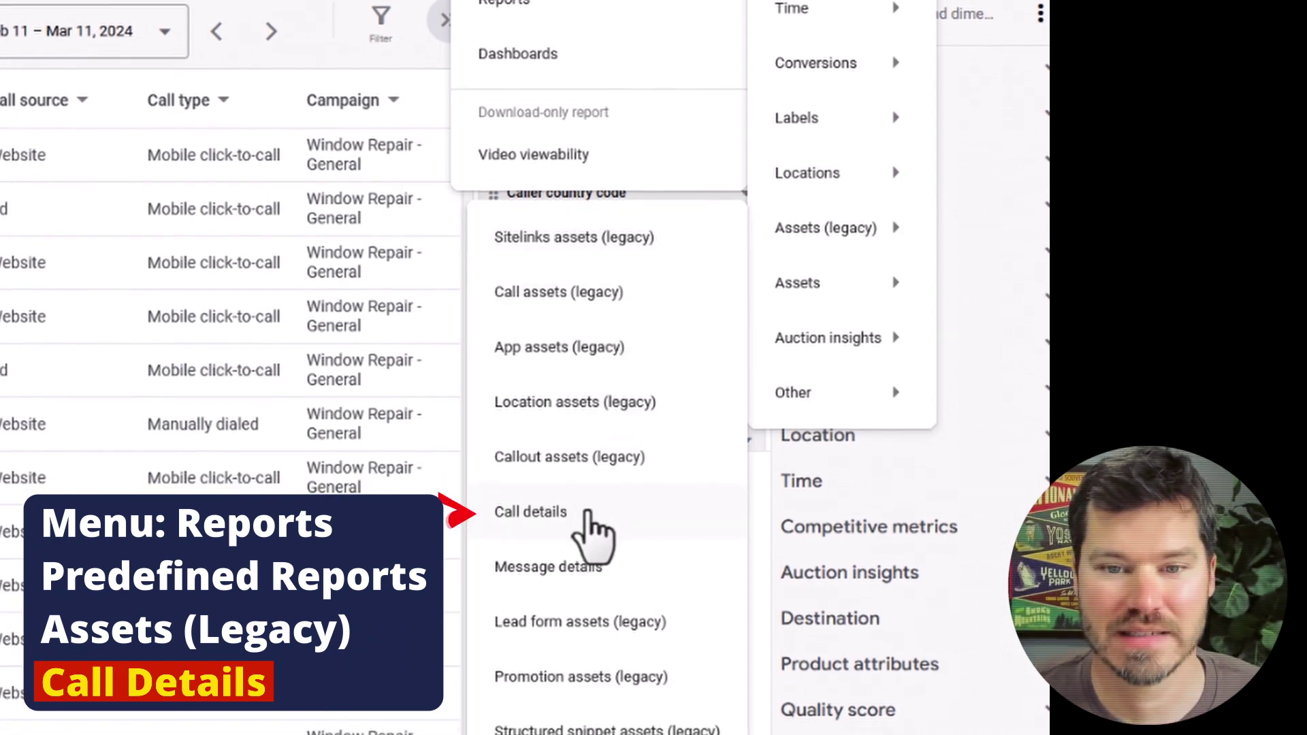
click(587, 514)
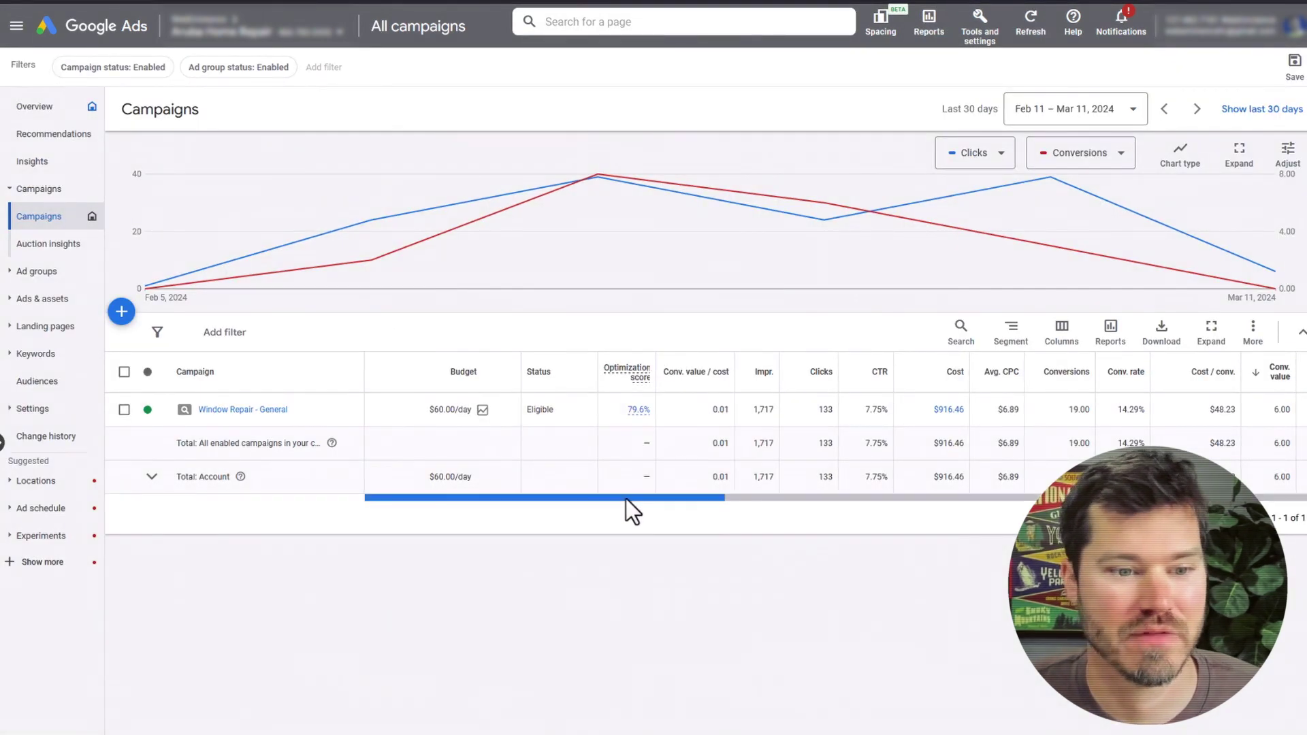
- Scroll the campaigns table right to the Phone calls column showing 36 calls
drag(610, 500, 970, 446)
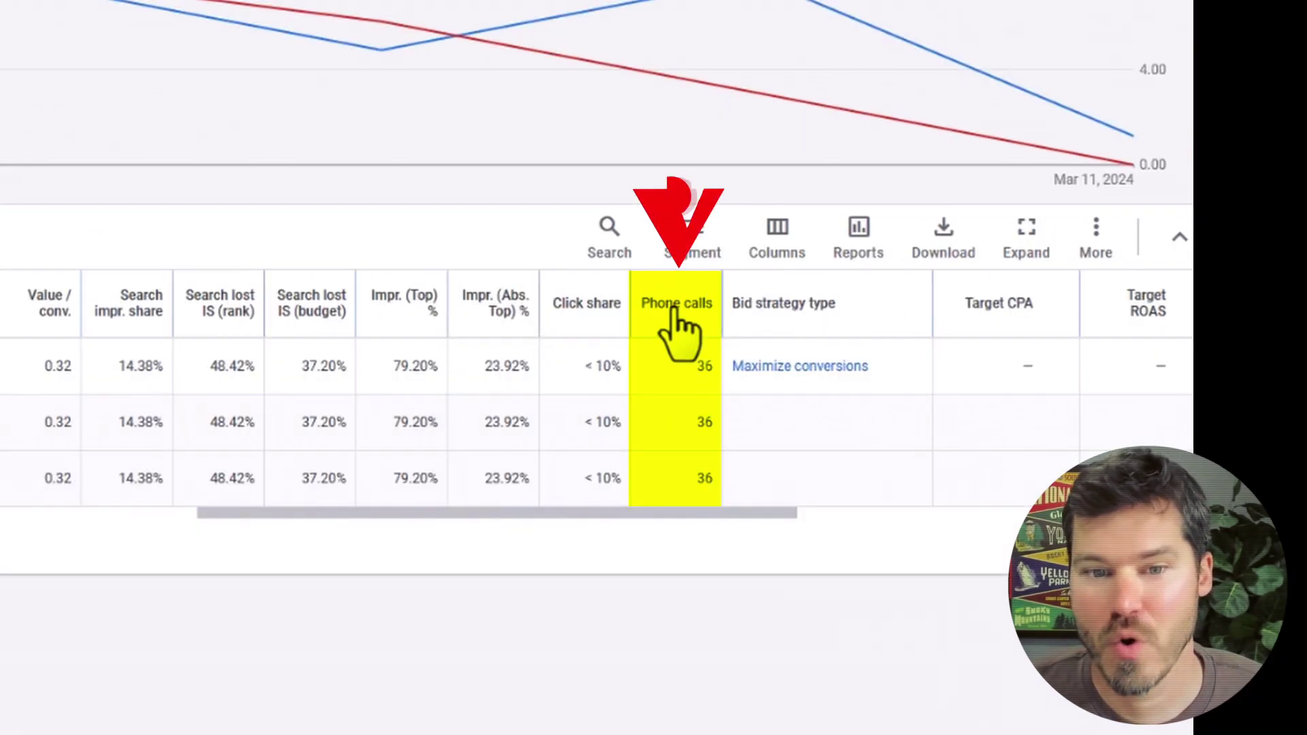
mouse_move(1026, 287)
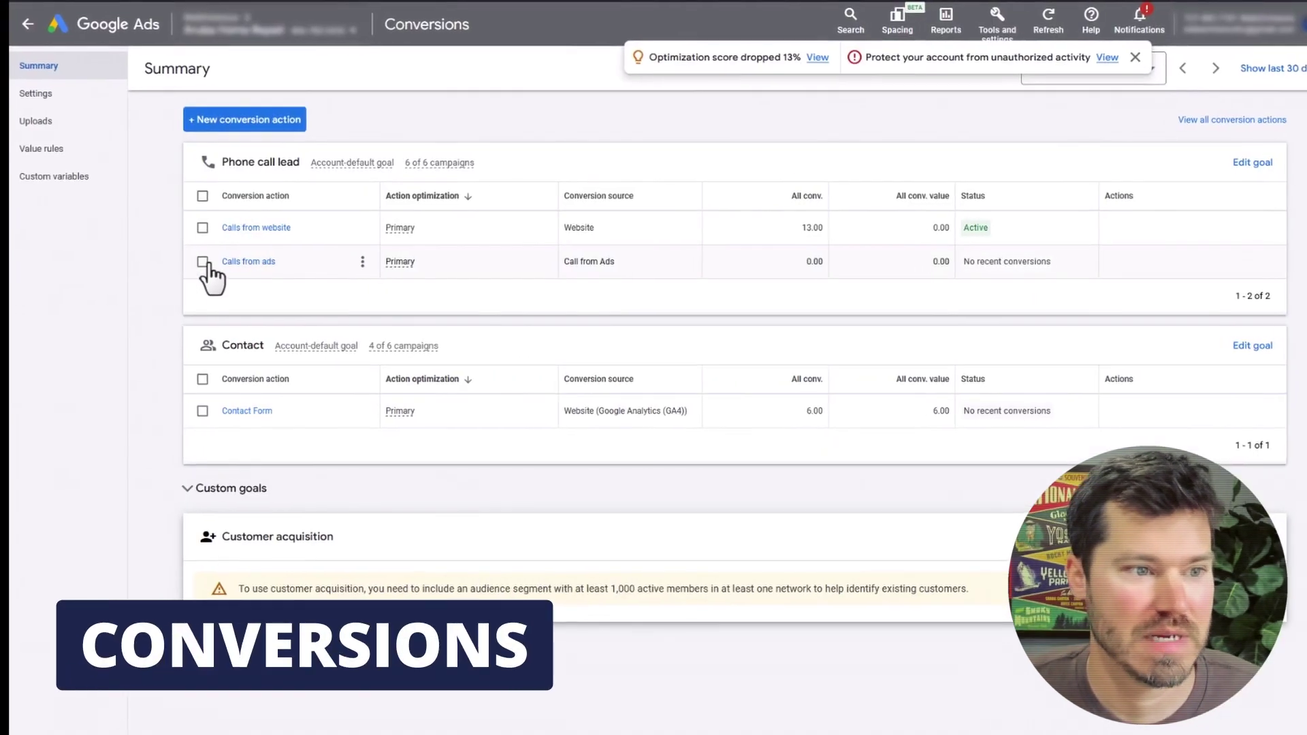
- Tick and then untick the Calls from ads conversion action, leaving it unchanged
click(190, 262)
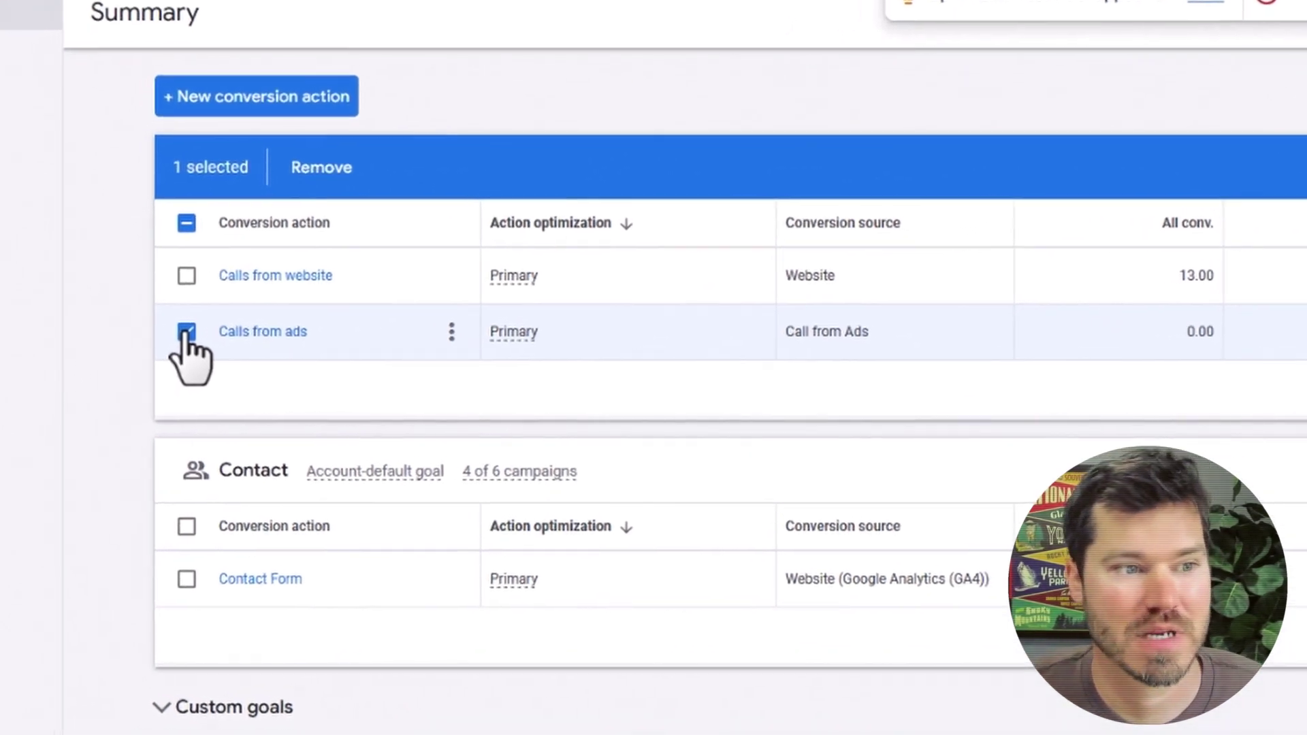
click(187, 333)
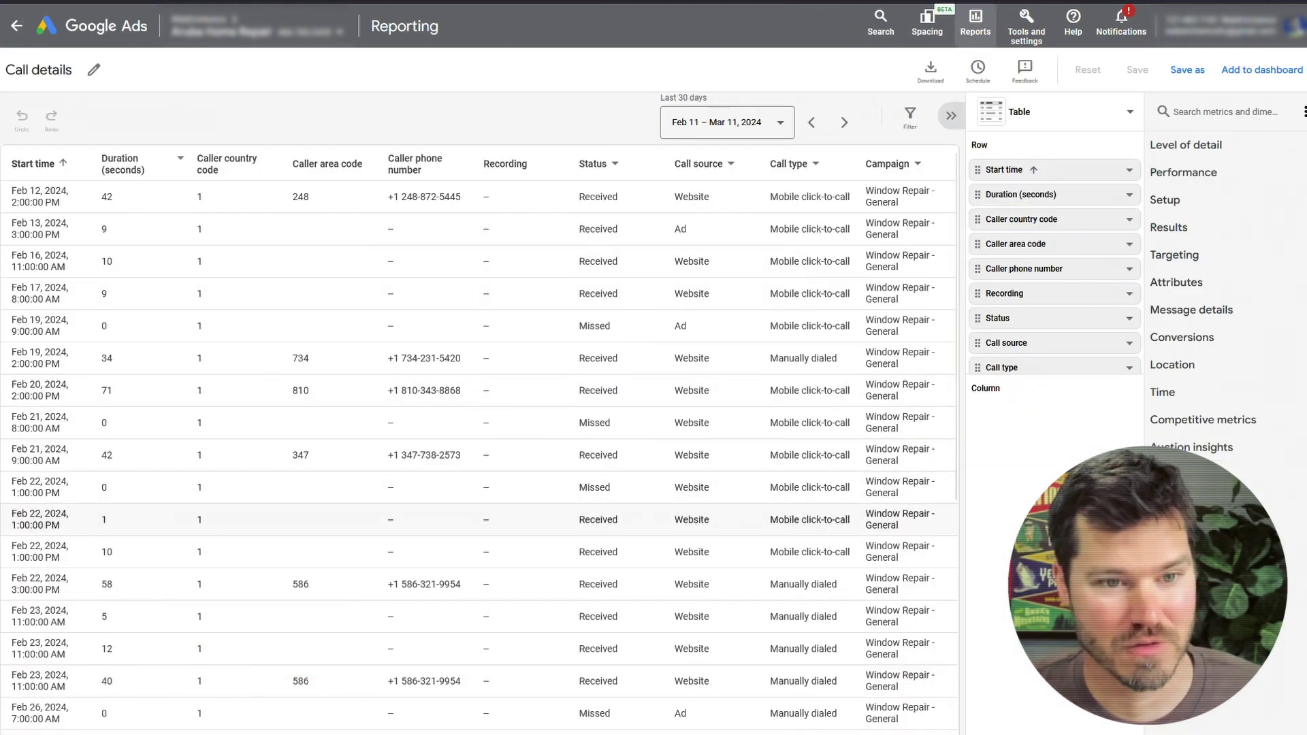
- Highlight the 36 phone calls and 19.00 conversions figures for Window Repair - General
scroll(479, 443, down, 5)
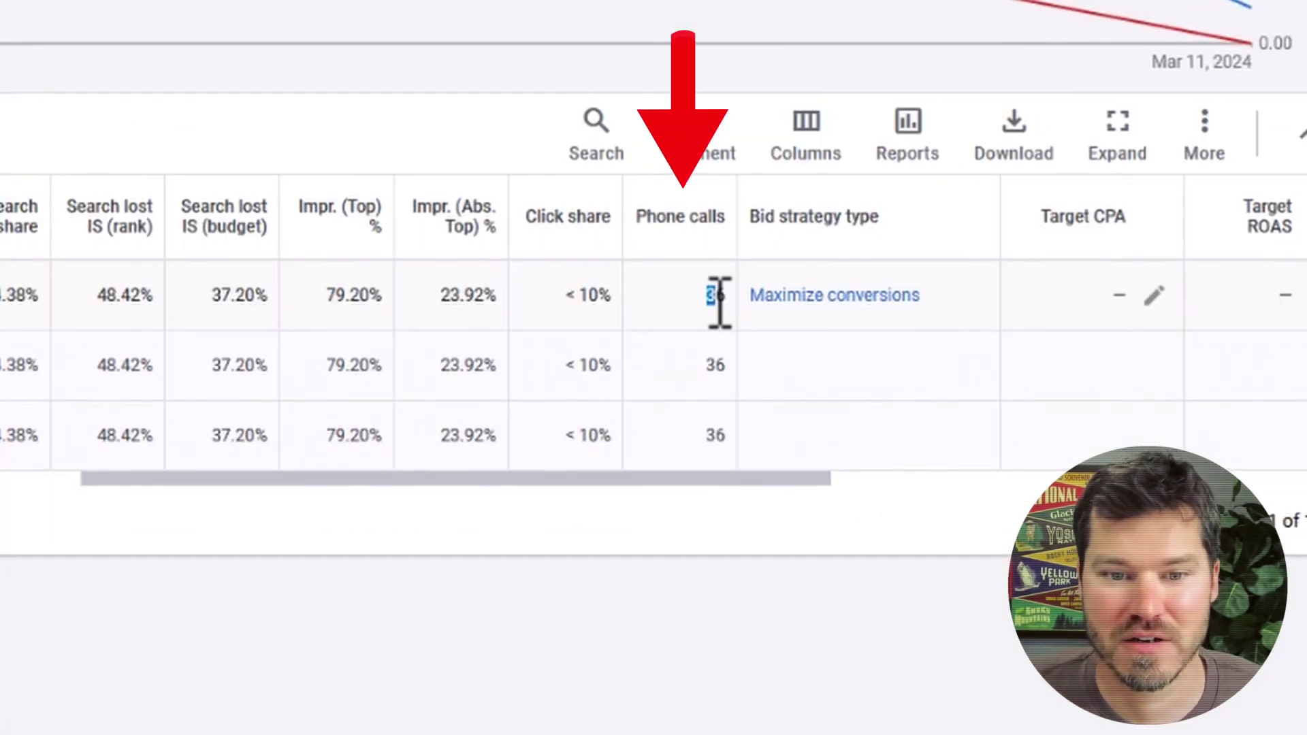
double_click(1019, 409)
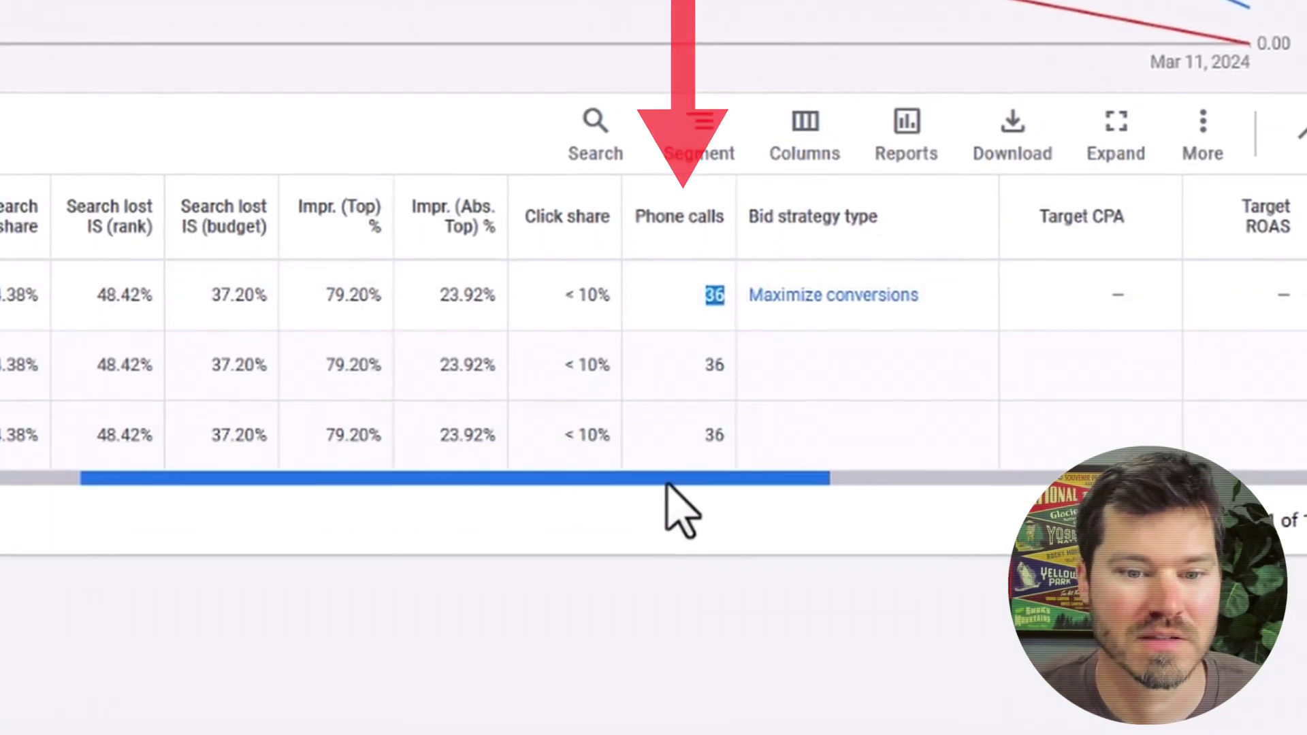
drag(667, 483, 253, 477)
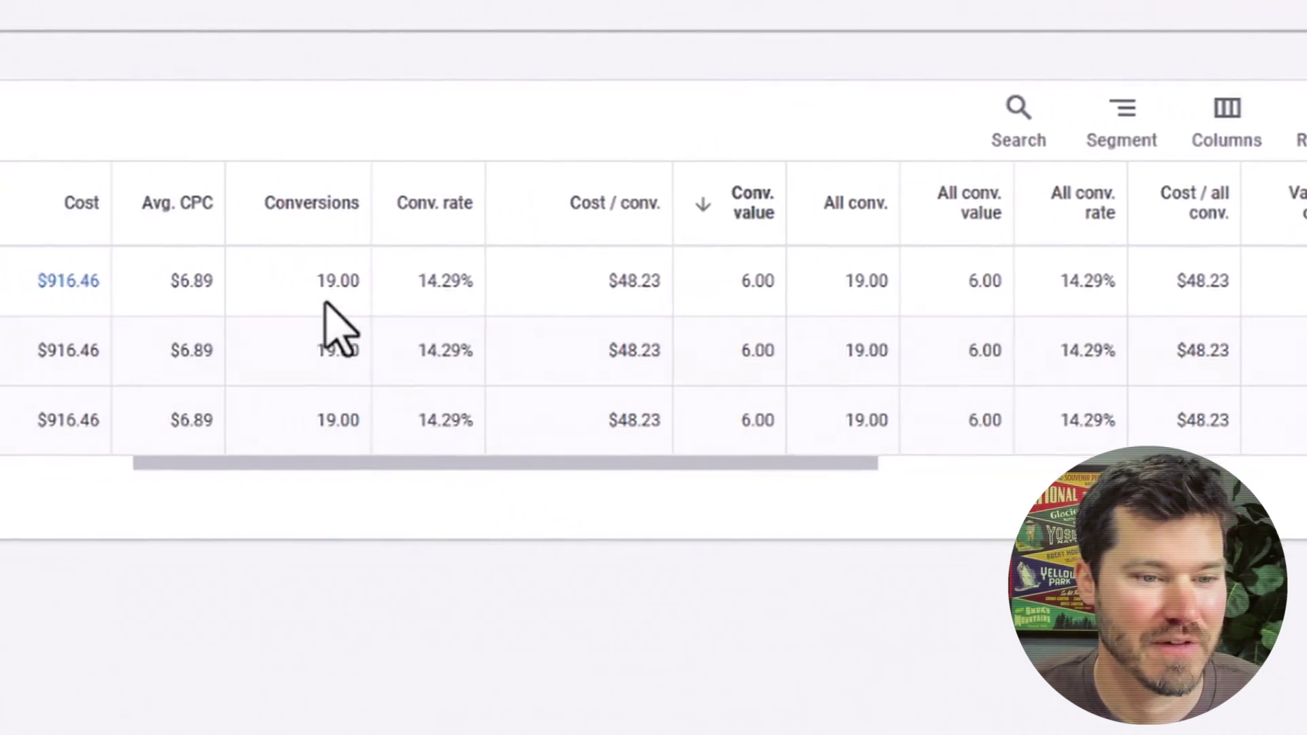
double_click(348, 280)
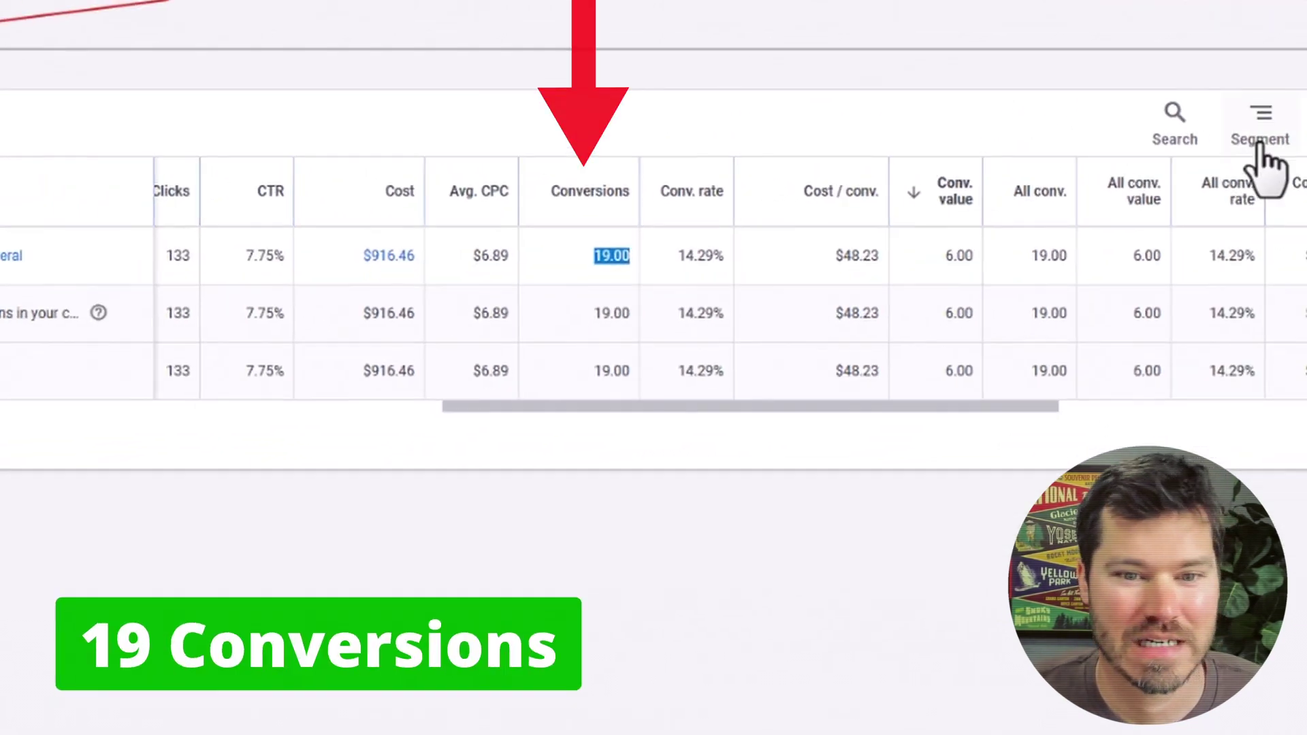
- Segment the campaigns table by conversion action
click(1260, 147)
mouse_move(1294, 397)
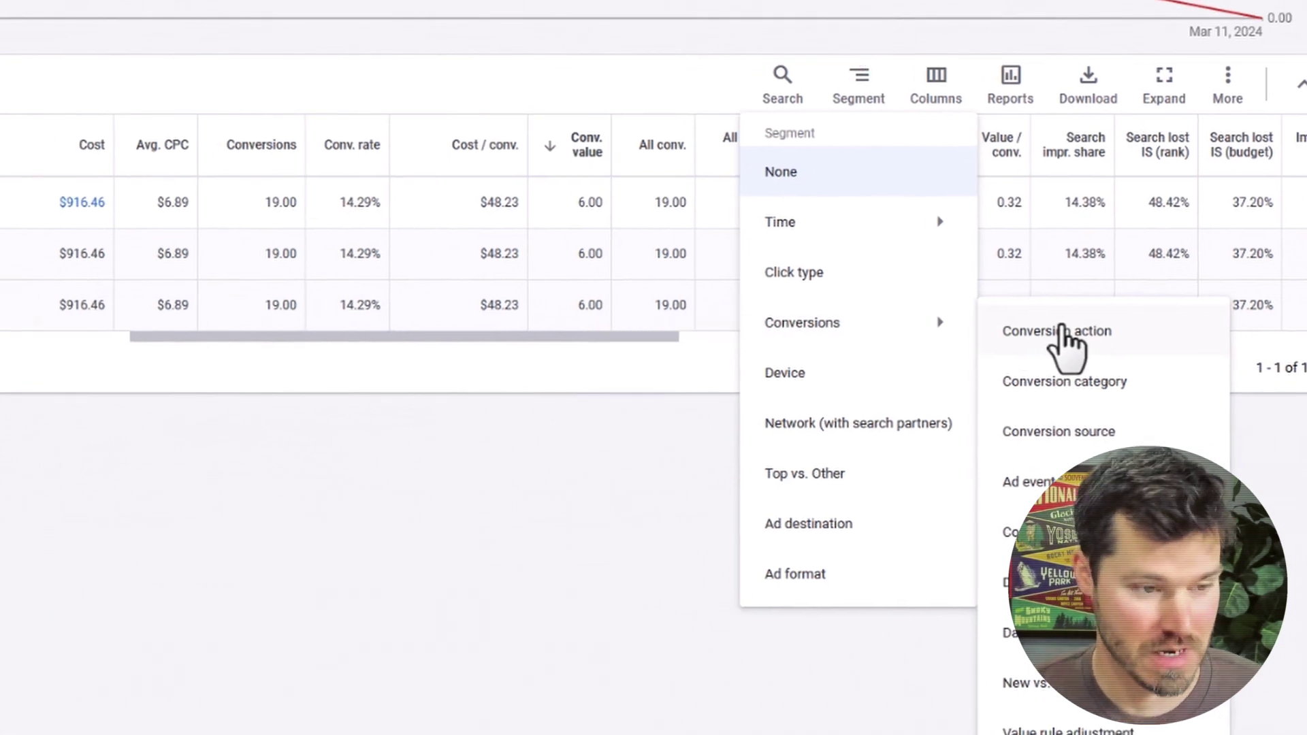
click(1065, 340)
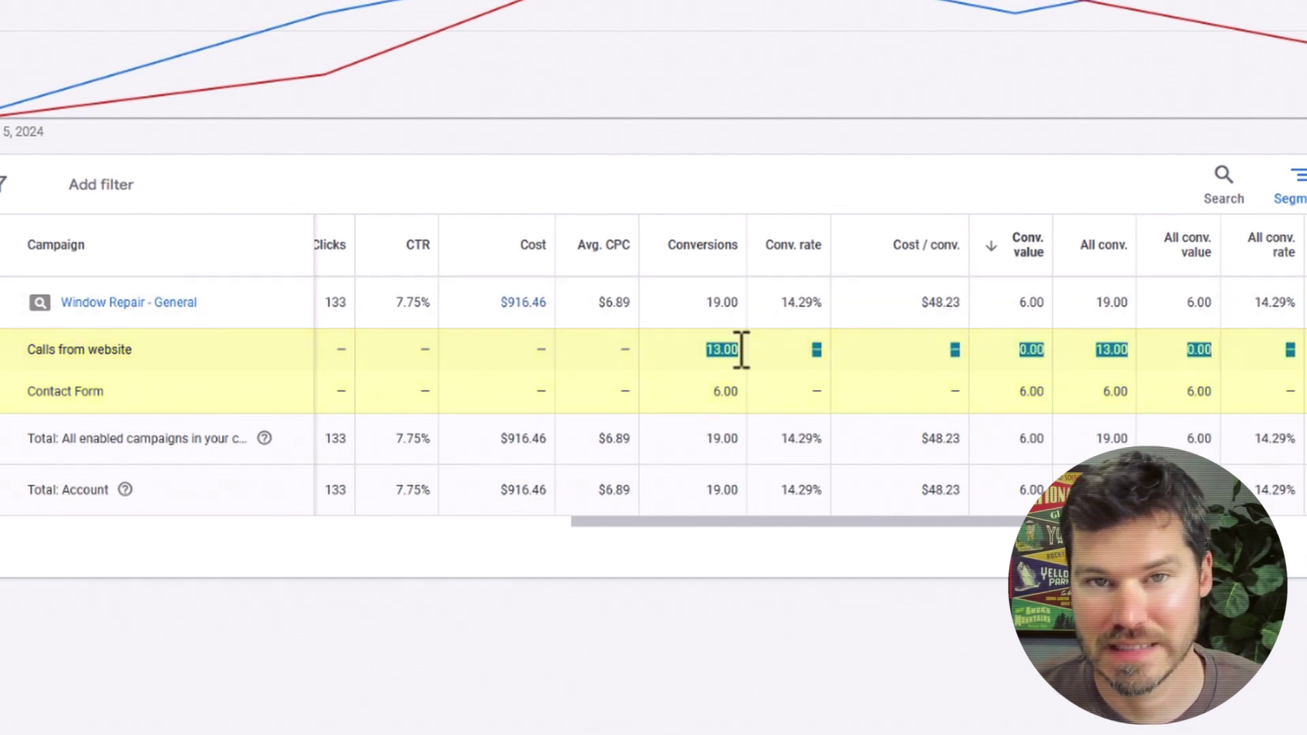
drag(767, 521, 847, 532)
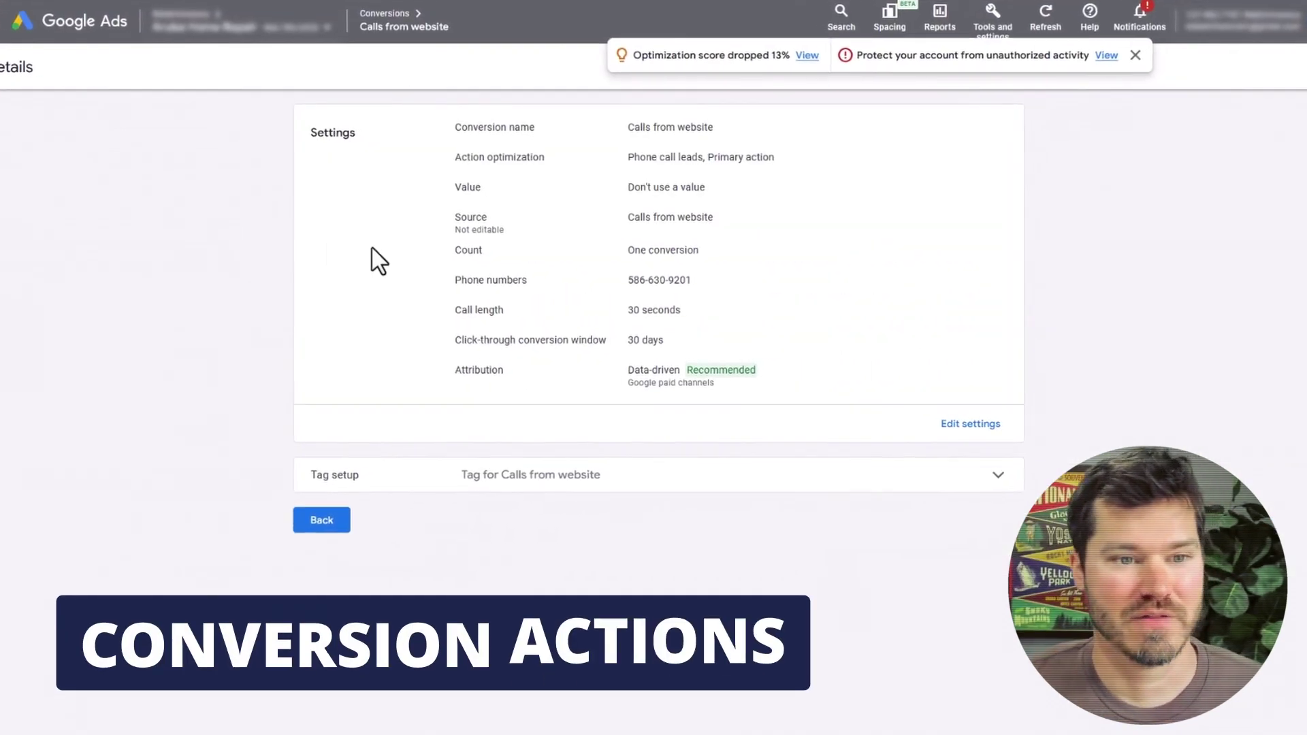
- Review and save the Calls from website call length setting
click(975, 429)
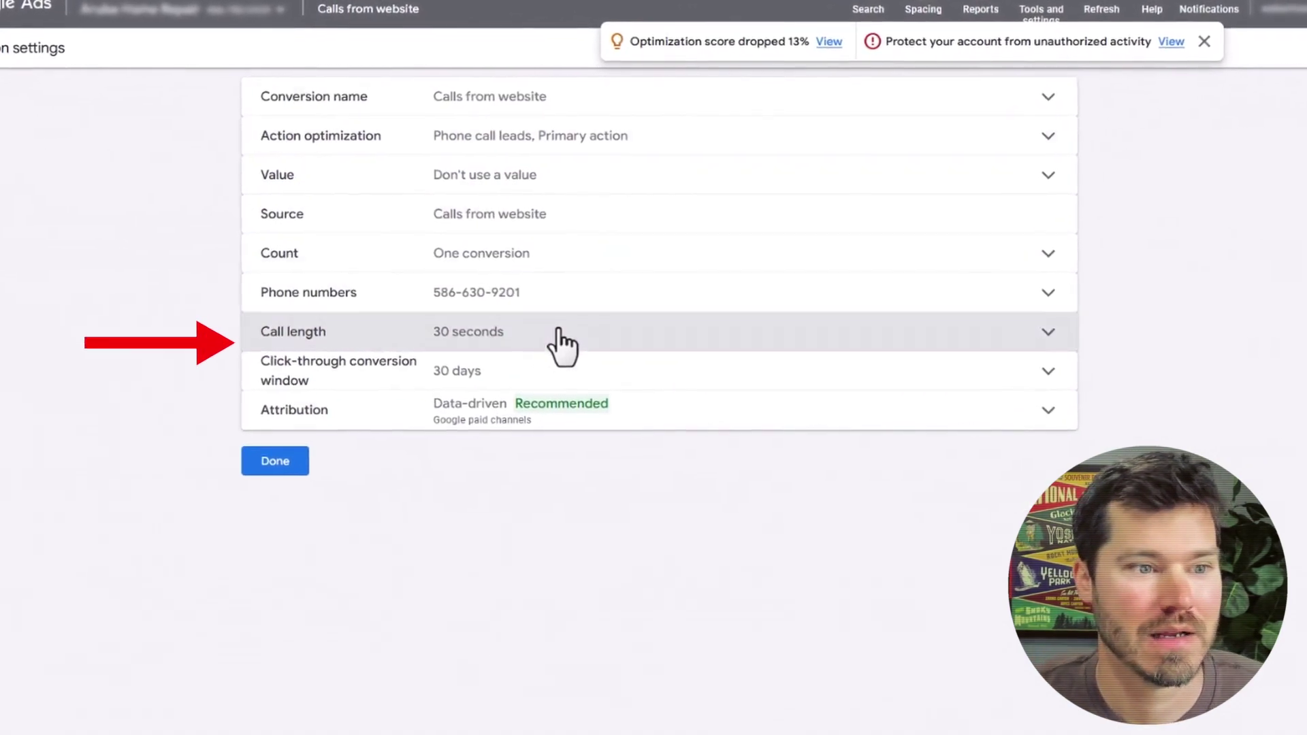
click(561, 324)
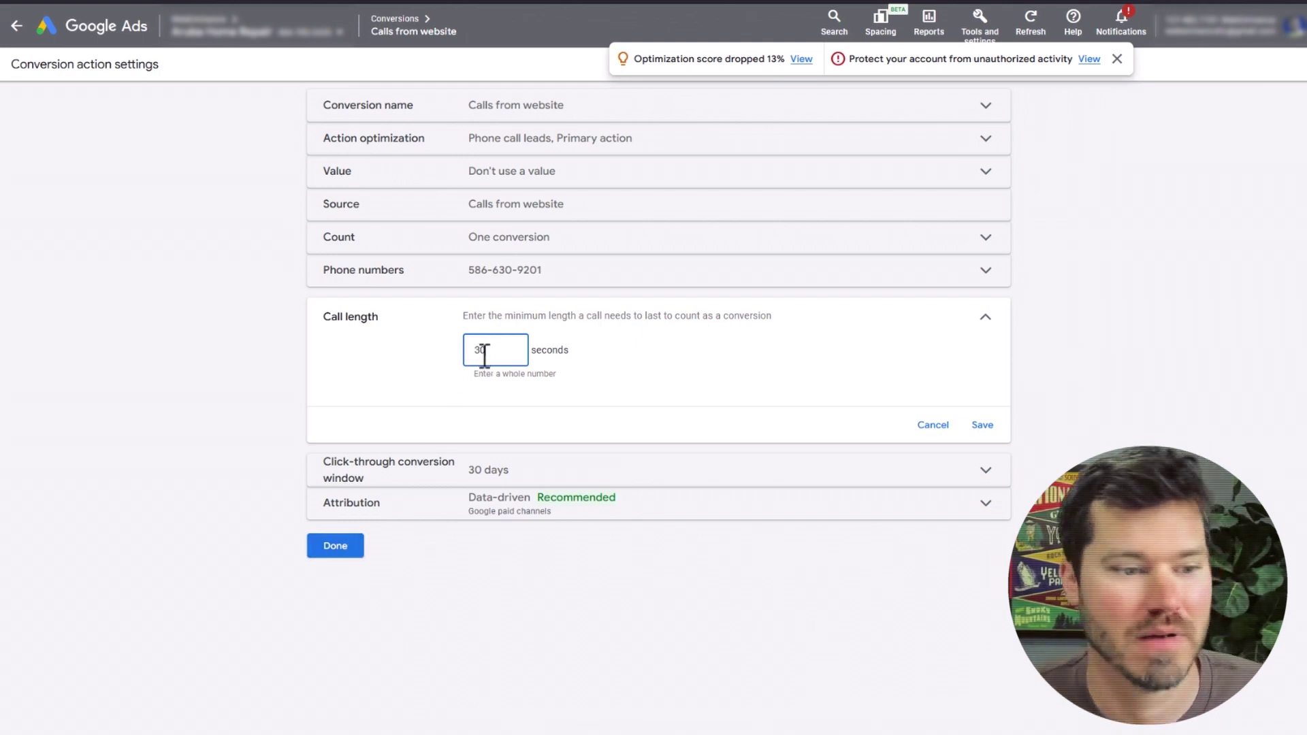
click(336, 549)
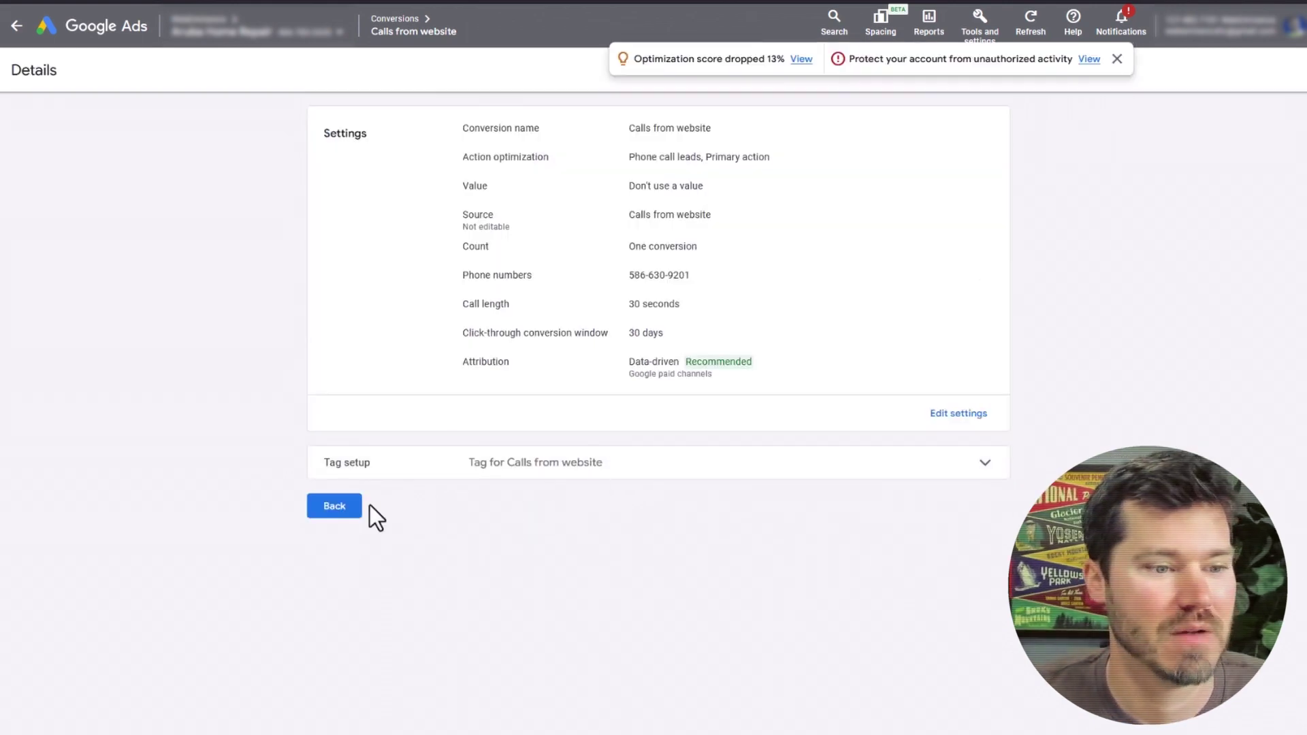
click(354, 509)
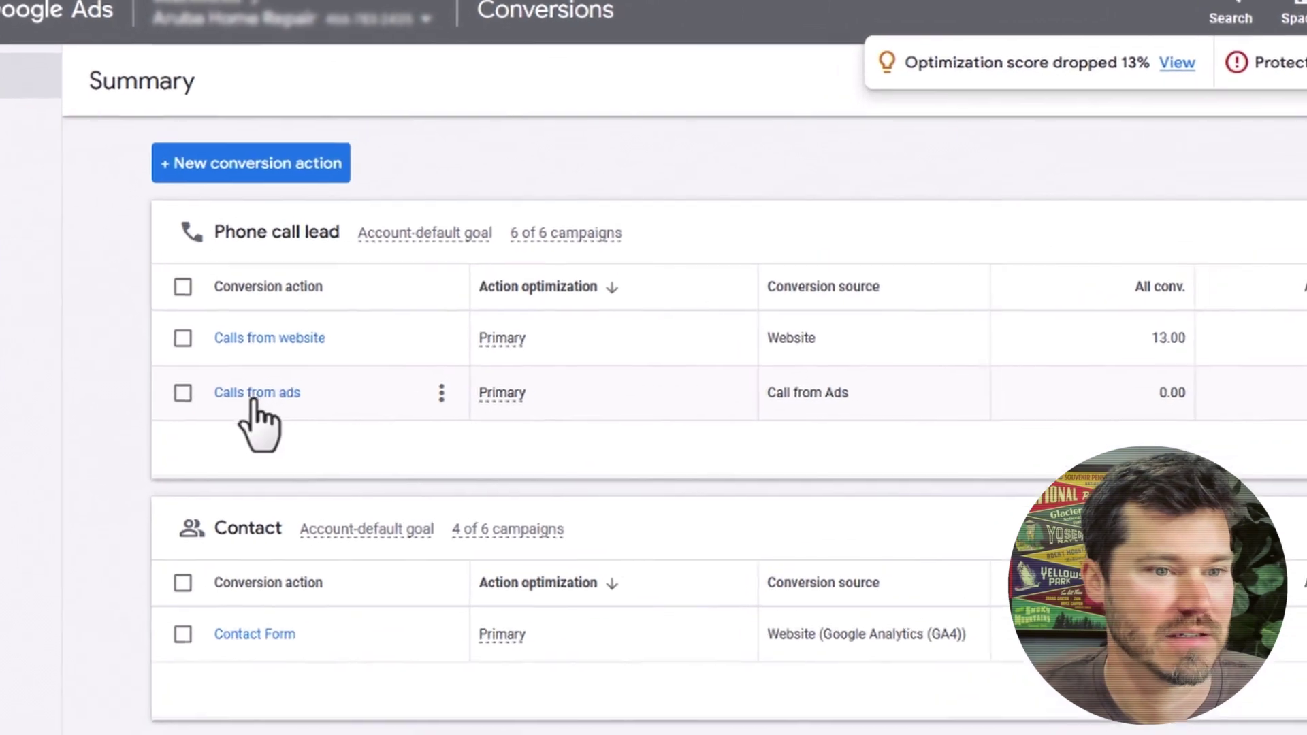
- Change the Calls from ads call length from 60 to 30 seconds and save
click(254, 395)
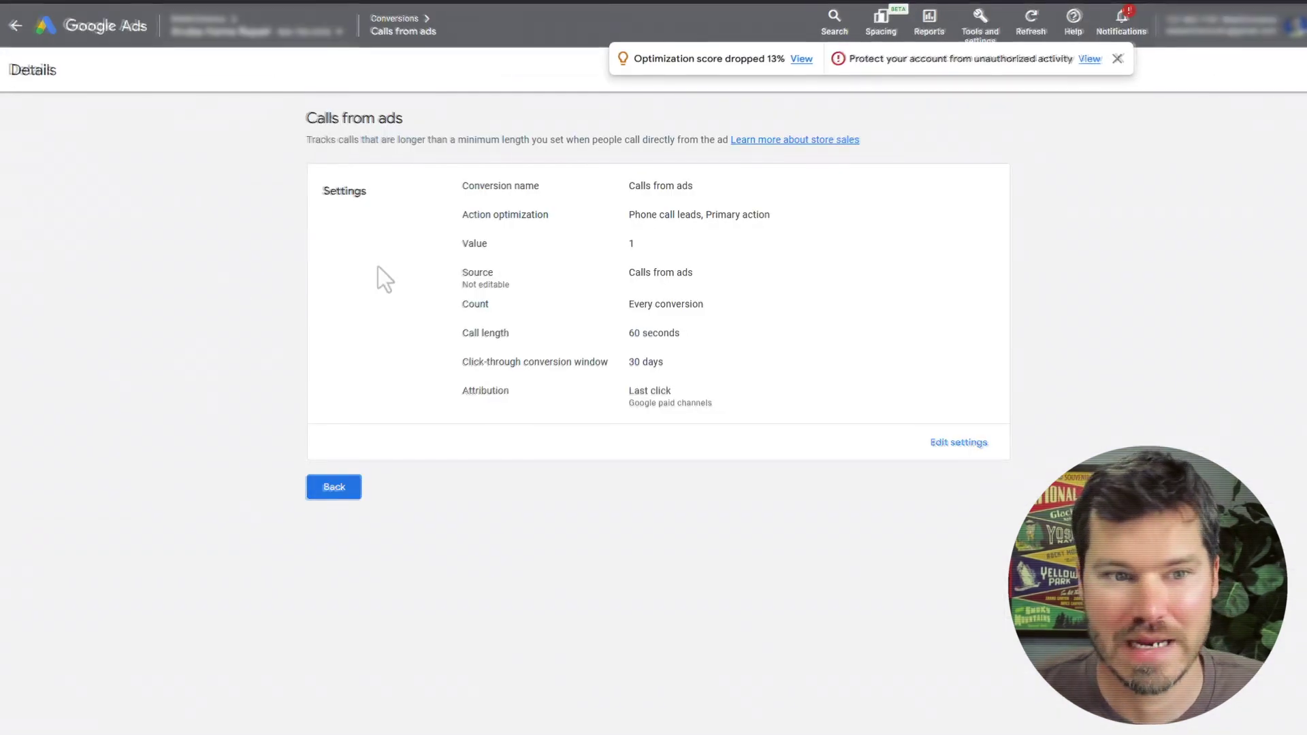
click(966, 444)
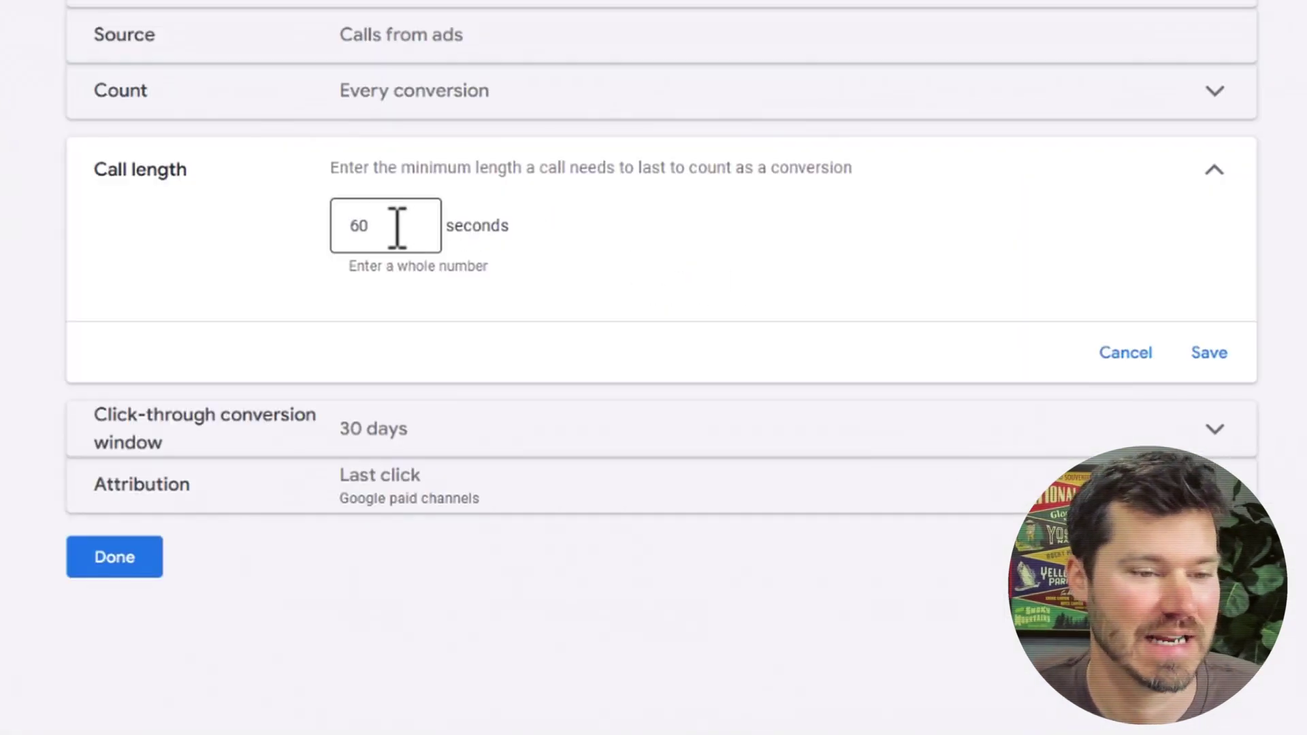
drag(397, 228, 292, 228)
text(30)
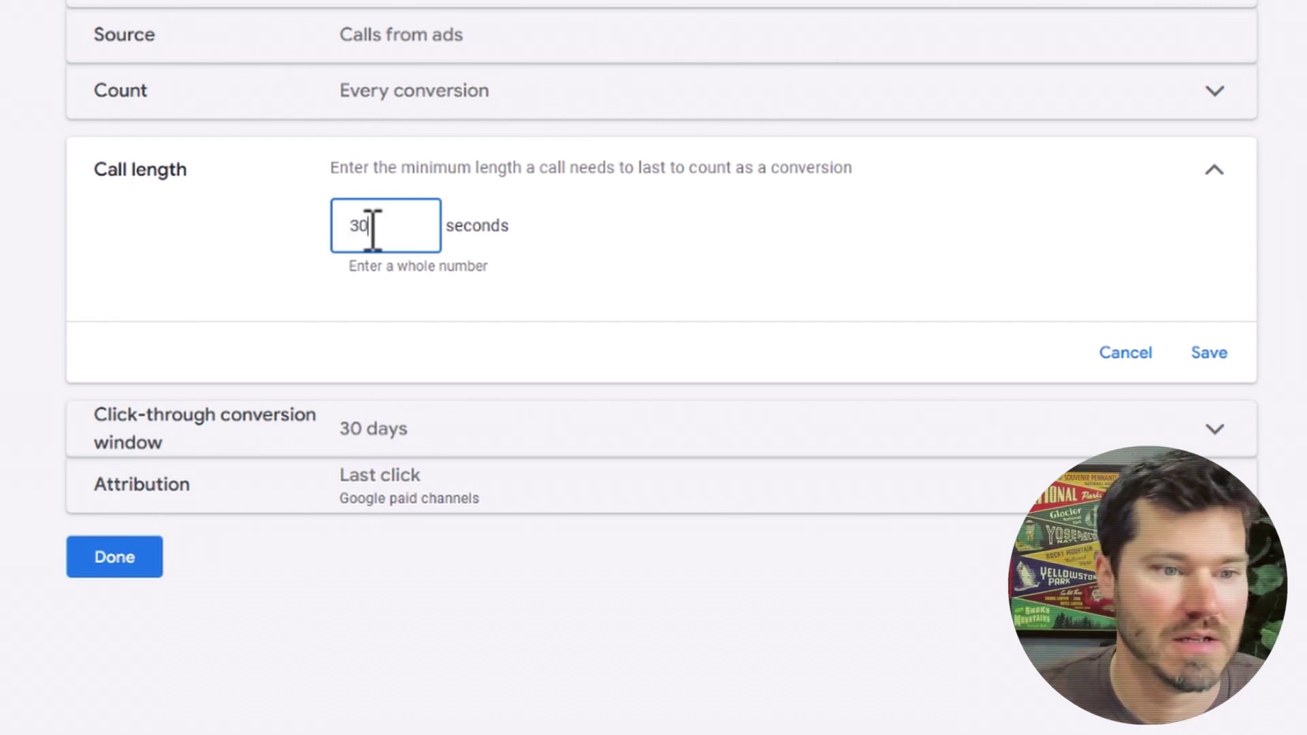
click(1202, 352)
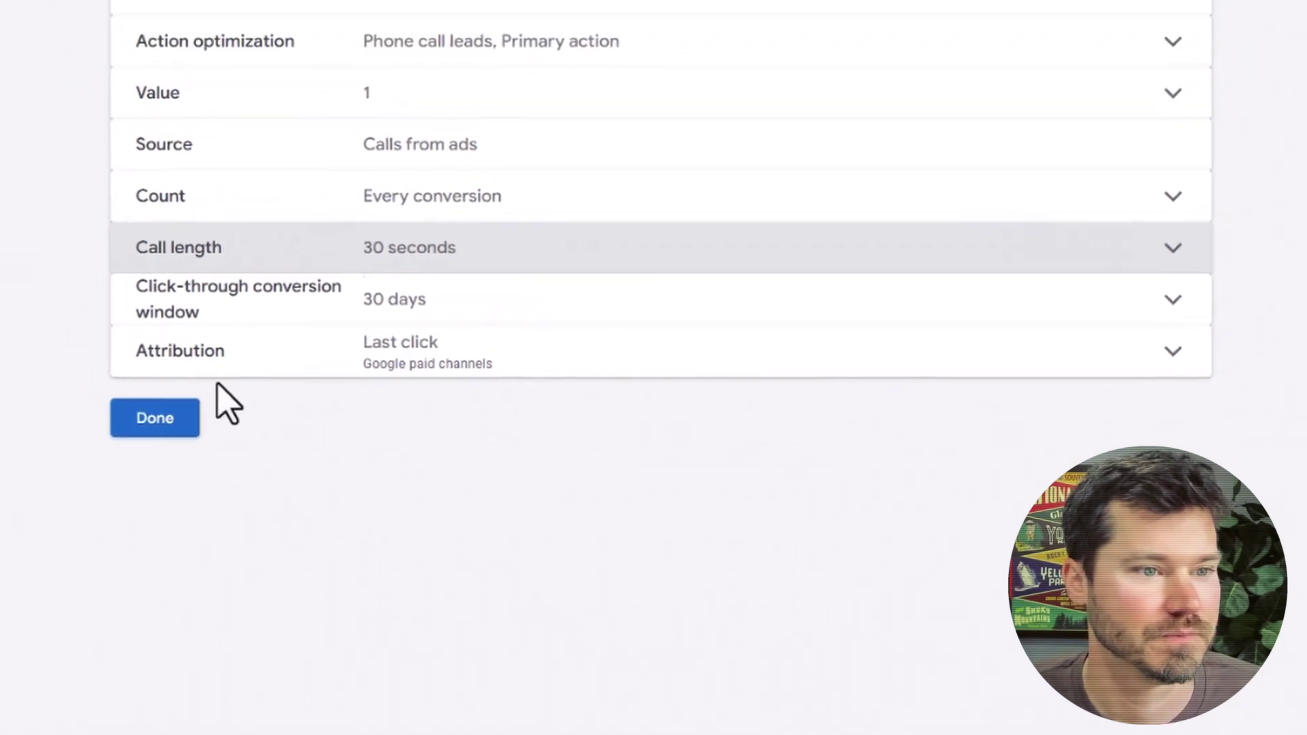
click(191, 423)
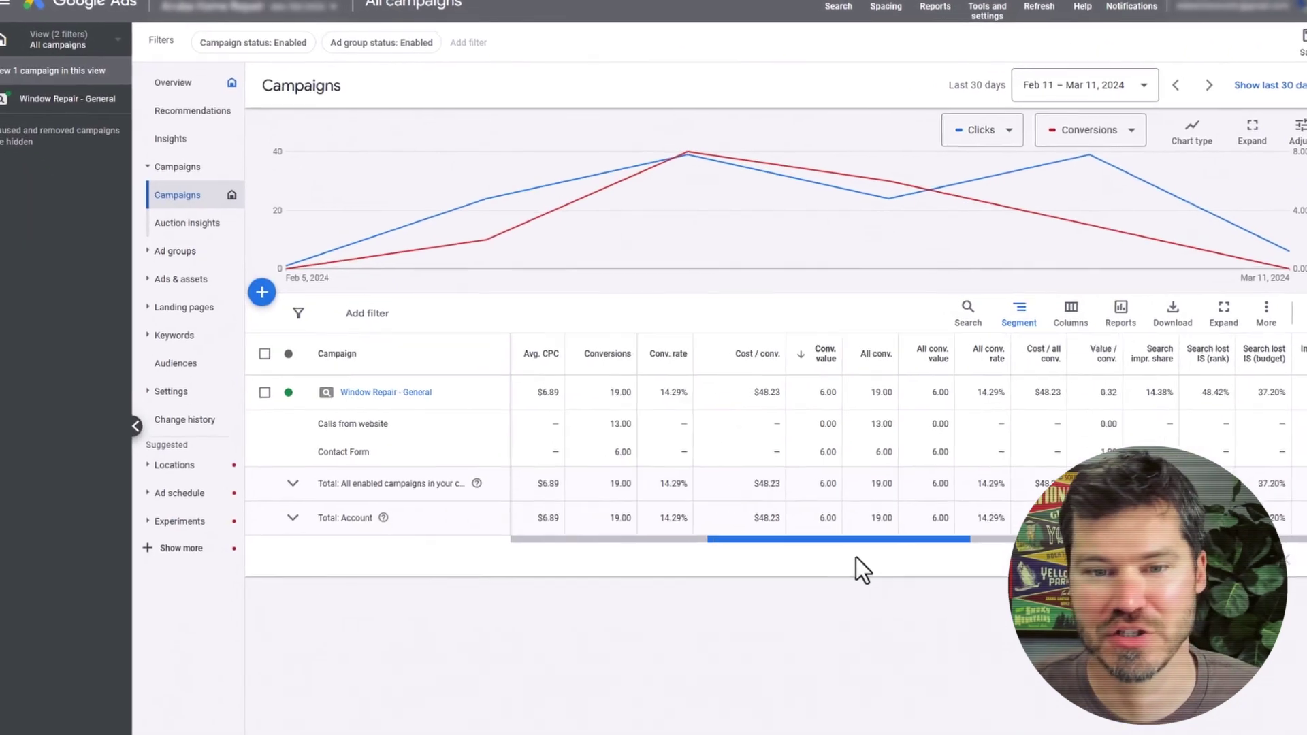
- Check the campaigns' Phone calls column, then scroll down through the Call details report
scroll(876, 569, right, 5)
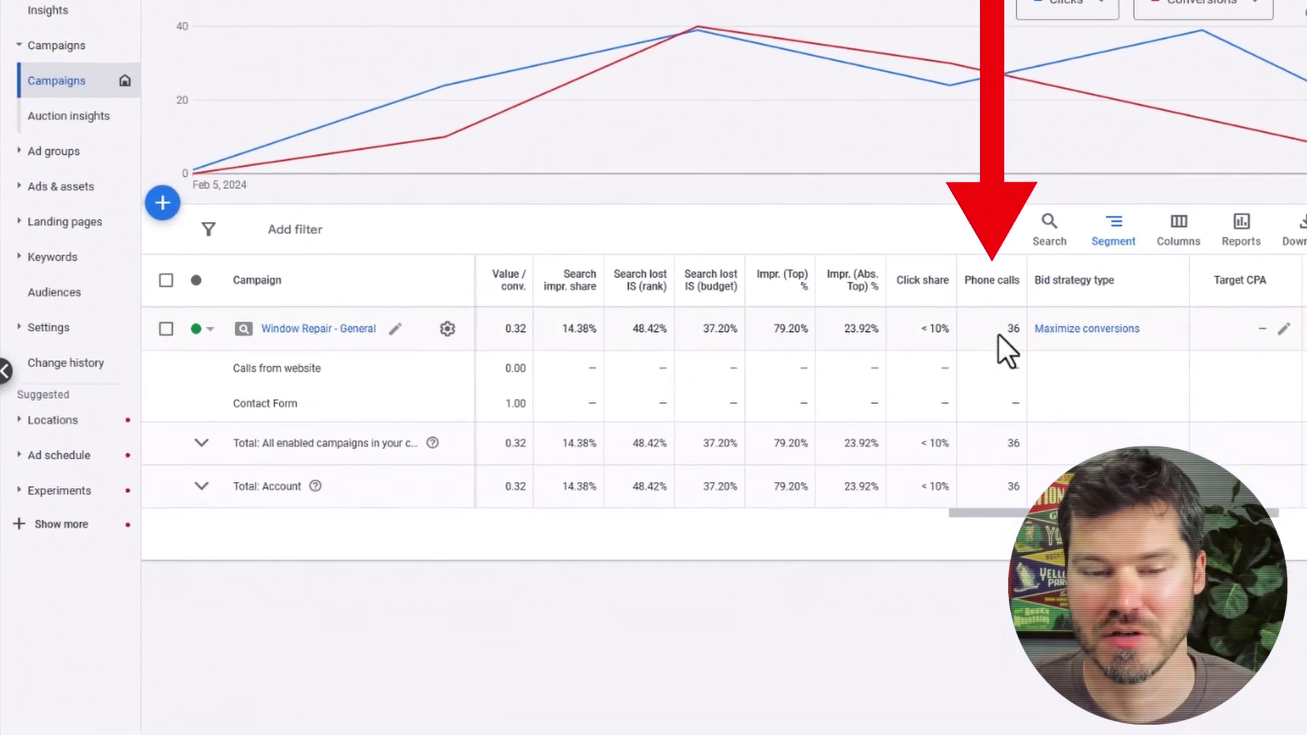
drag(1053, 512, 759, 515)
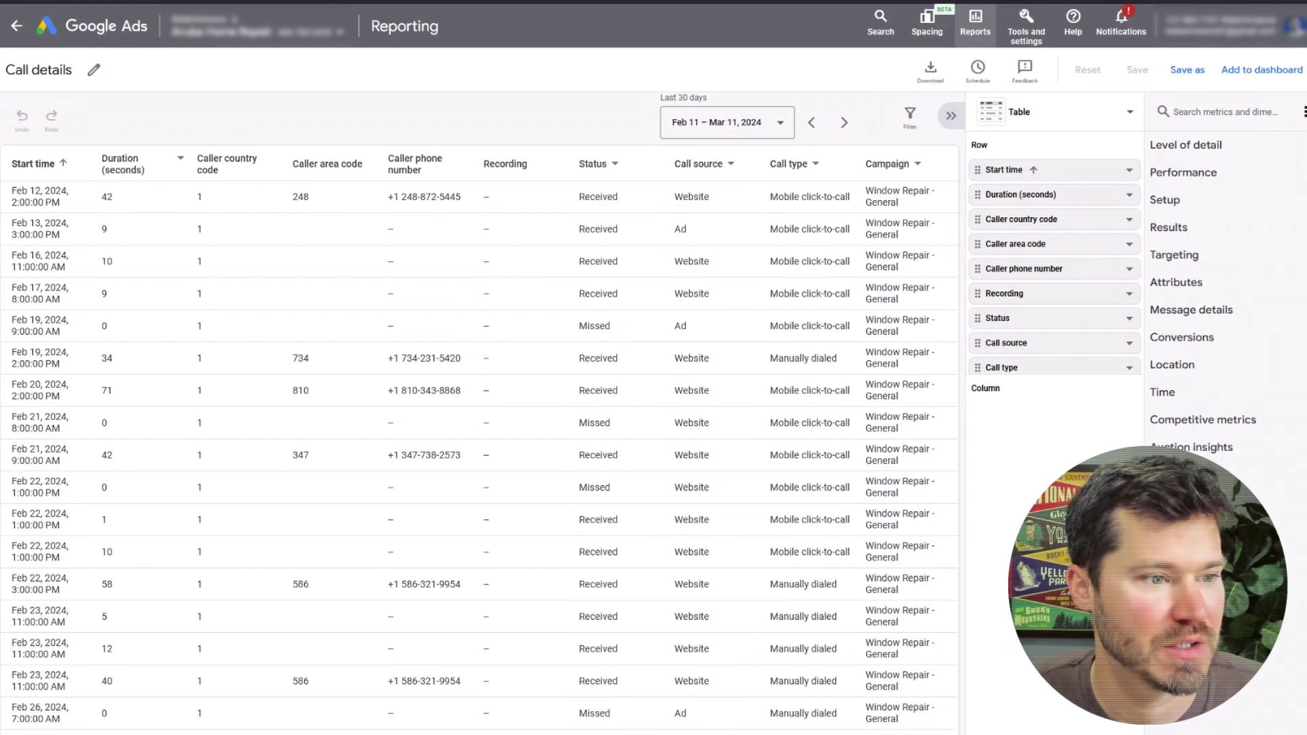
scroll(202, 434, down, 7)
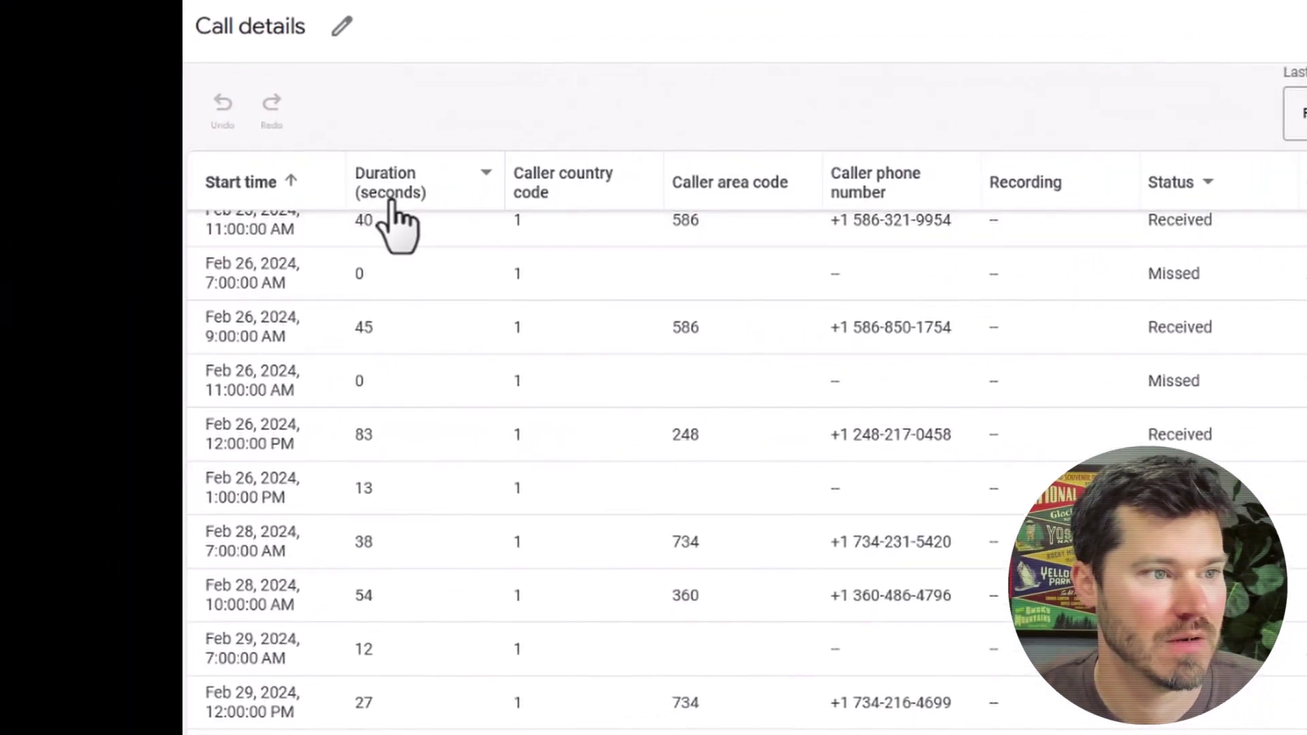
scroll(269, 692, down, 4)
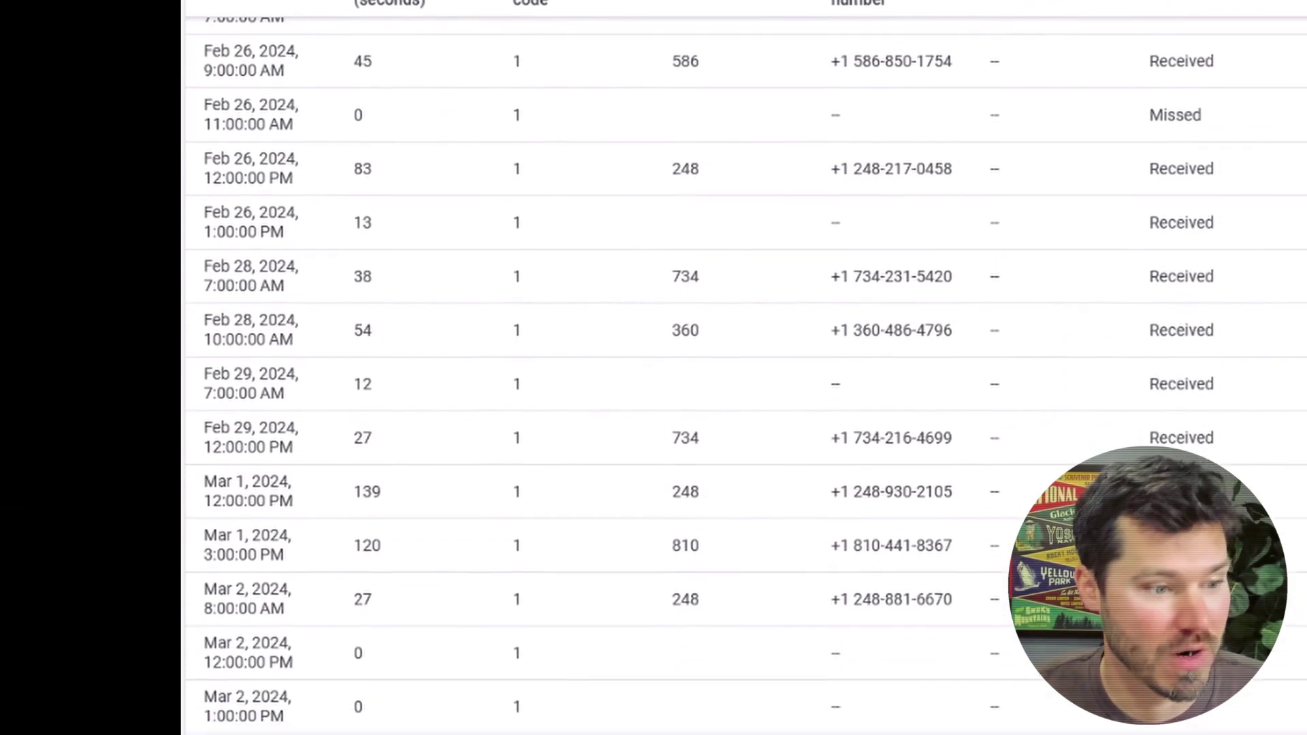
scroll(243, 695, down, 3)
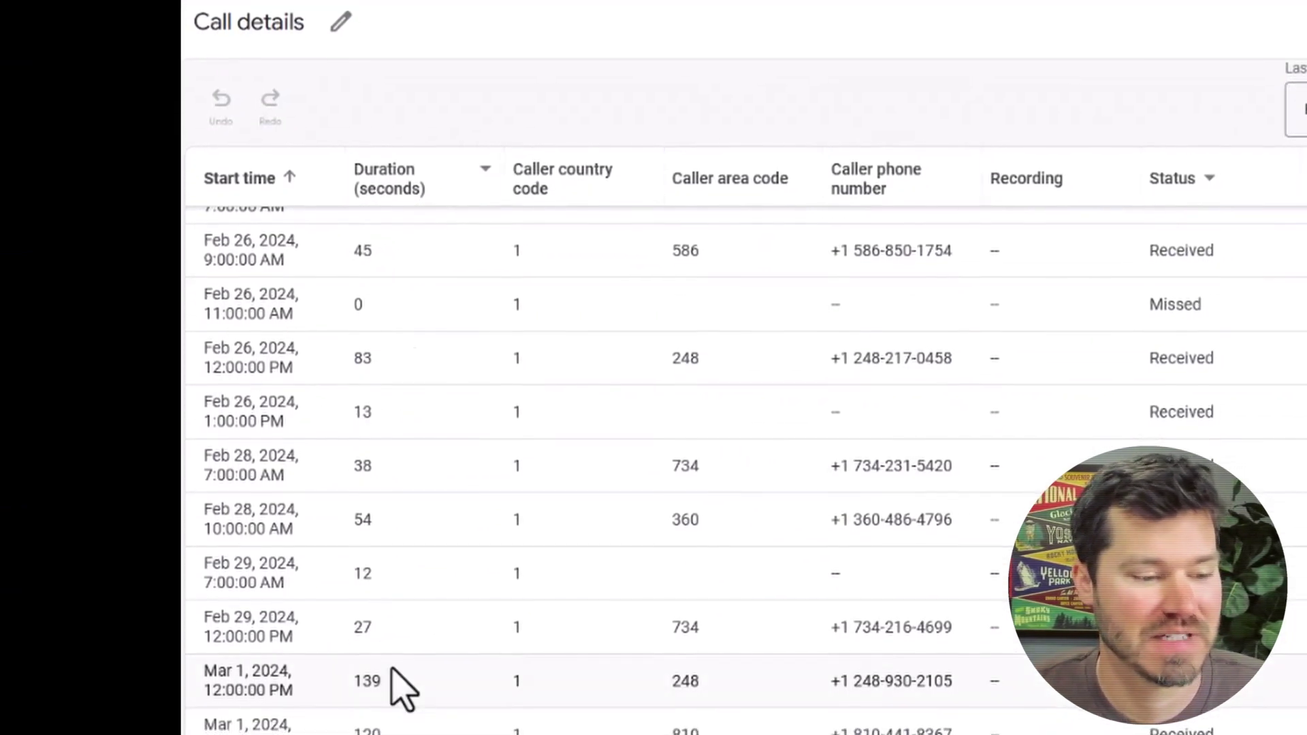
scroll(393, 671, down, 6)
- Highlight the 32, 27 and 139-second call durations and the Mar 1, 3:00 PM call
double_click(350, 520)
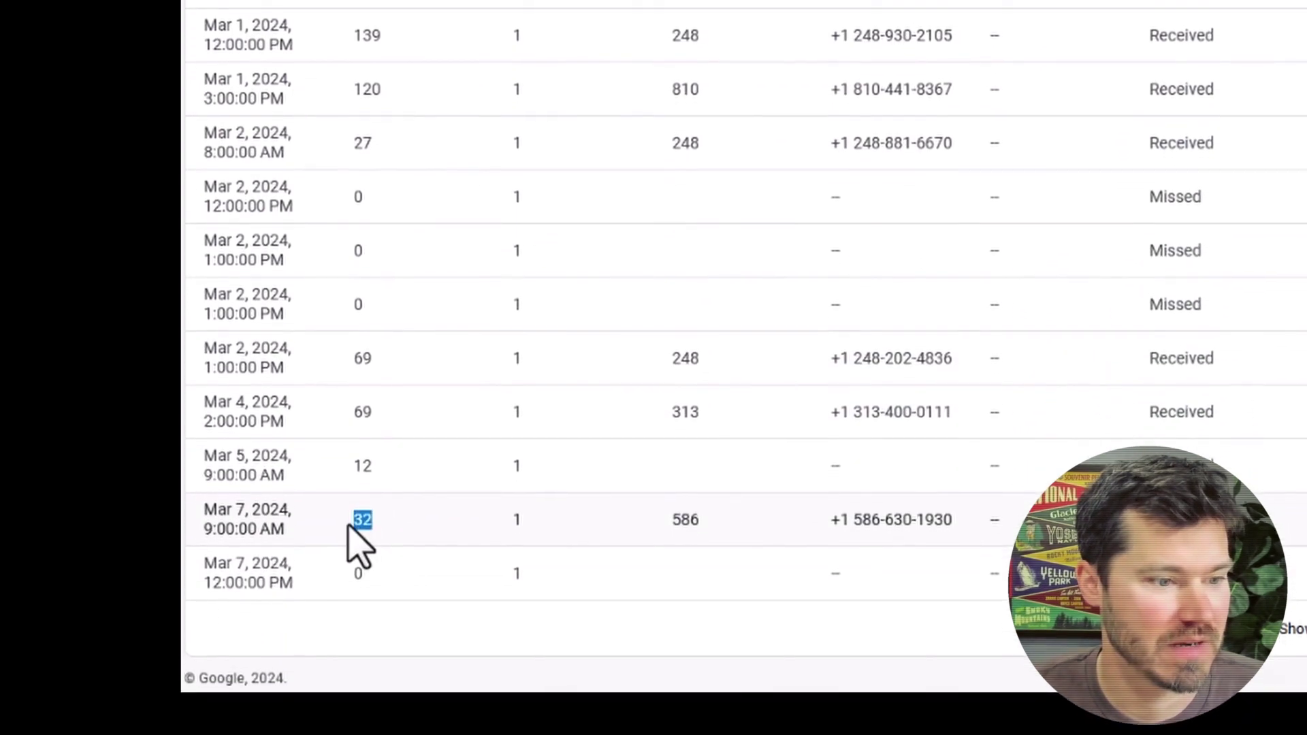
click(399, 88)
double_click(353, 145)
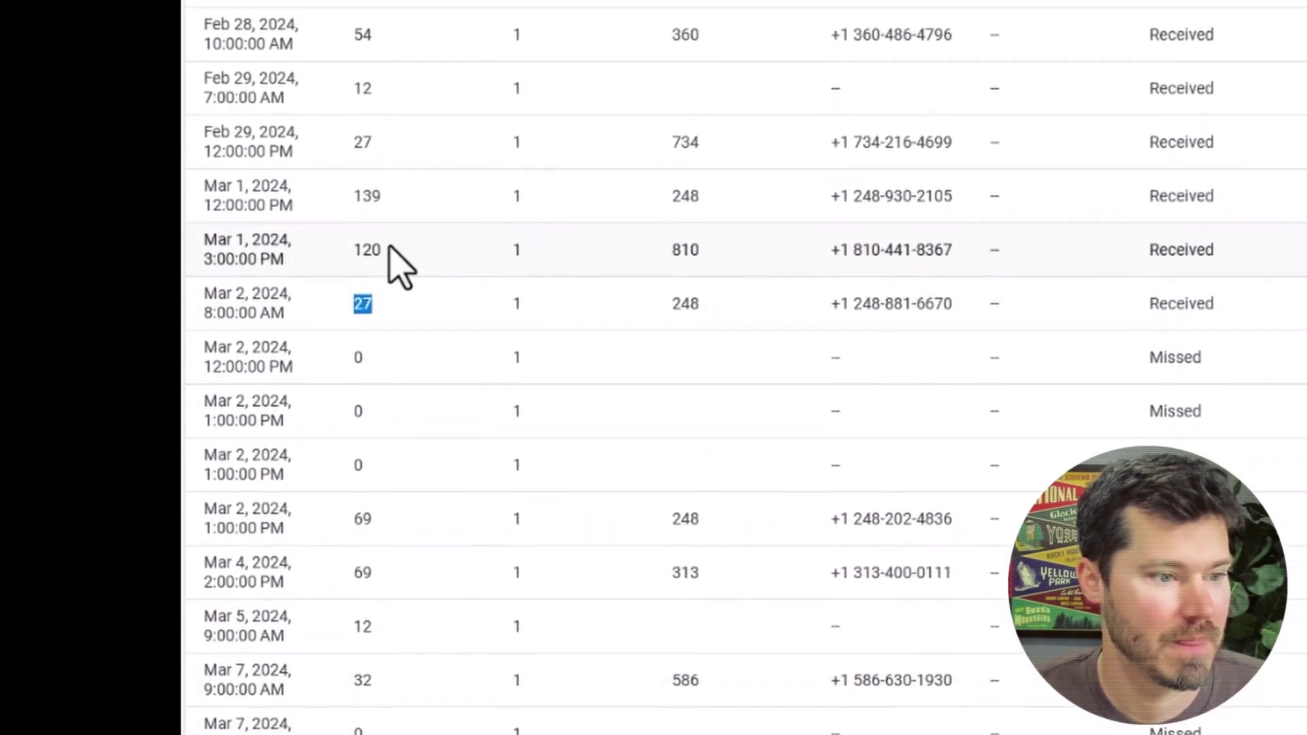
triple_click(379, 257)
double_click(365, 202)
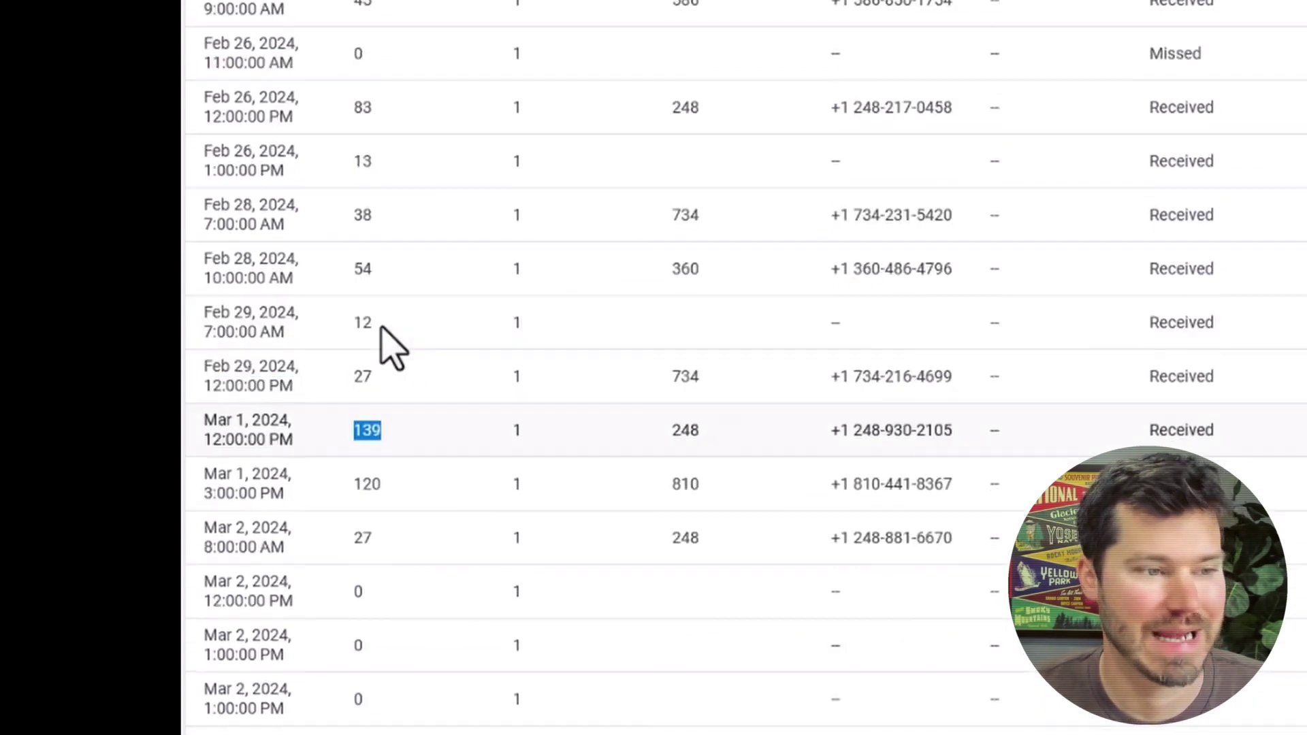
scroll(379, 327, up, 2)
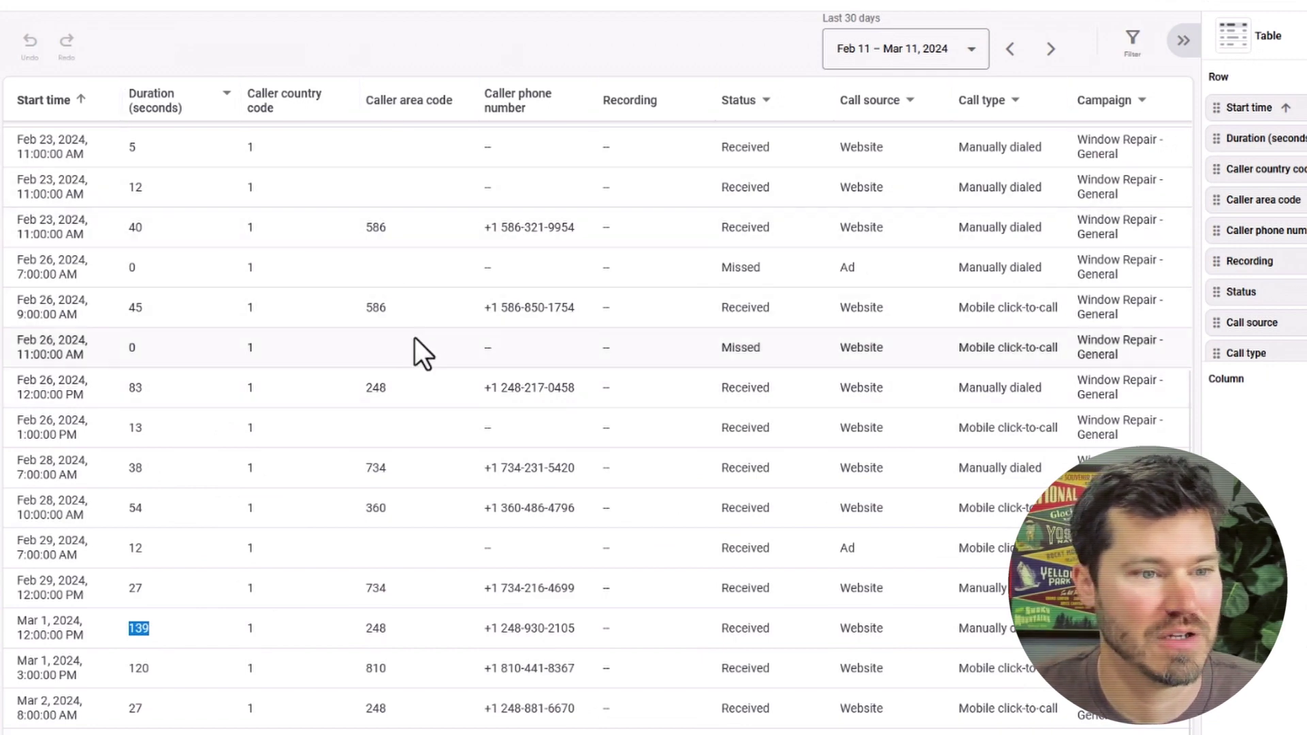
scroll(417, 337, down, 1)
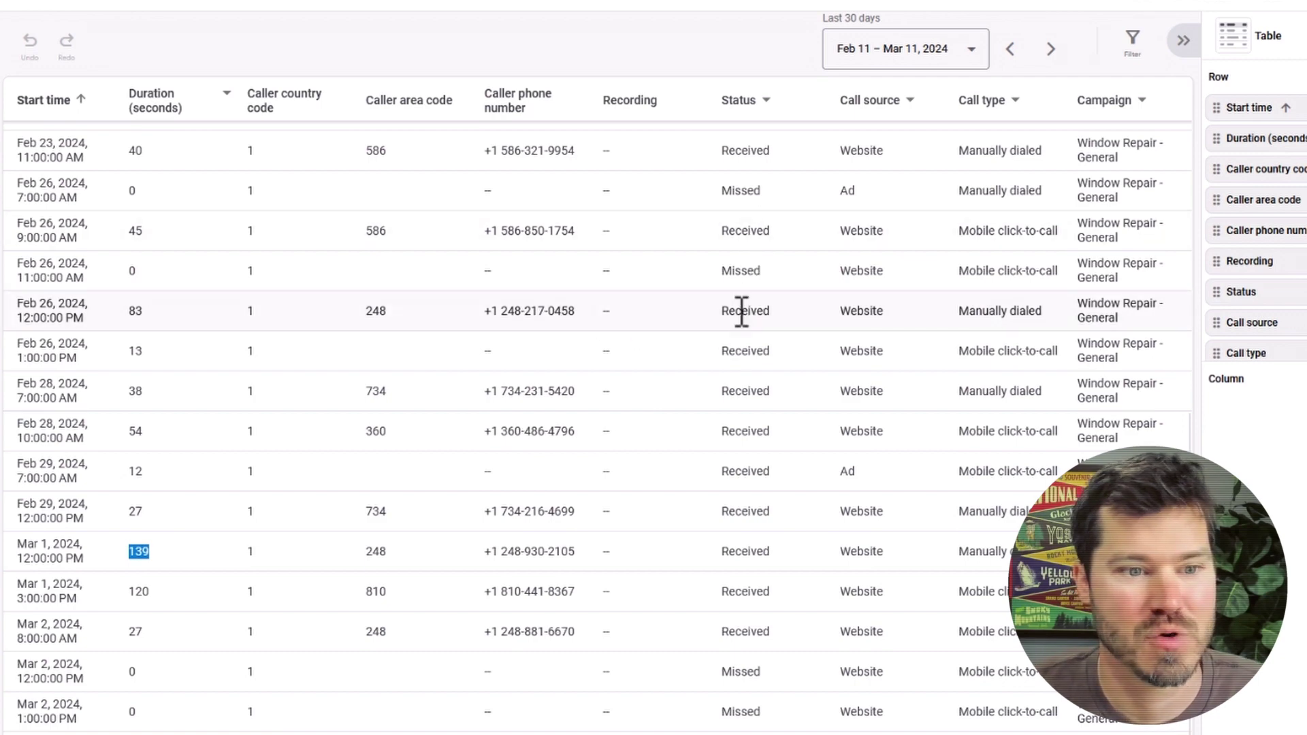
scroll(673, 521, down, 1)
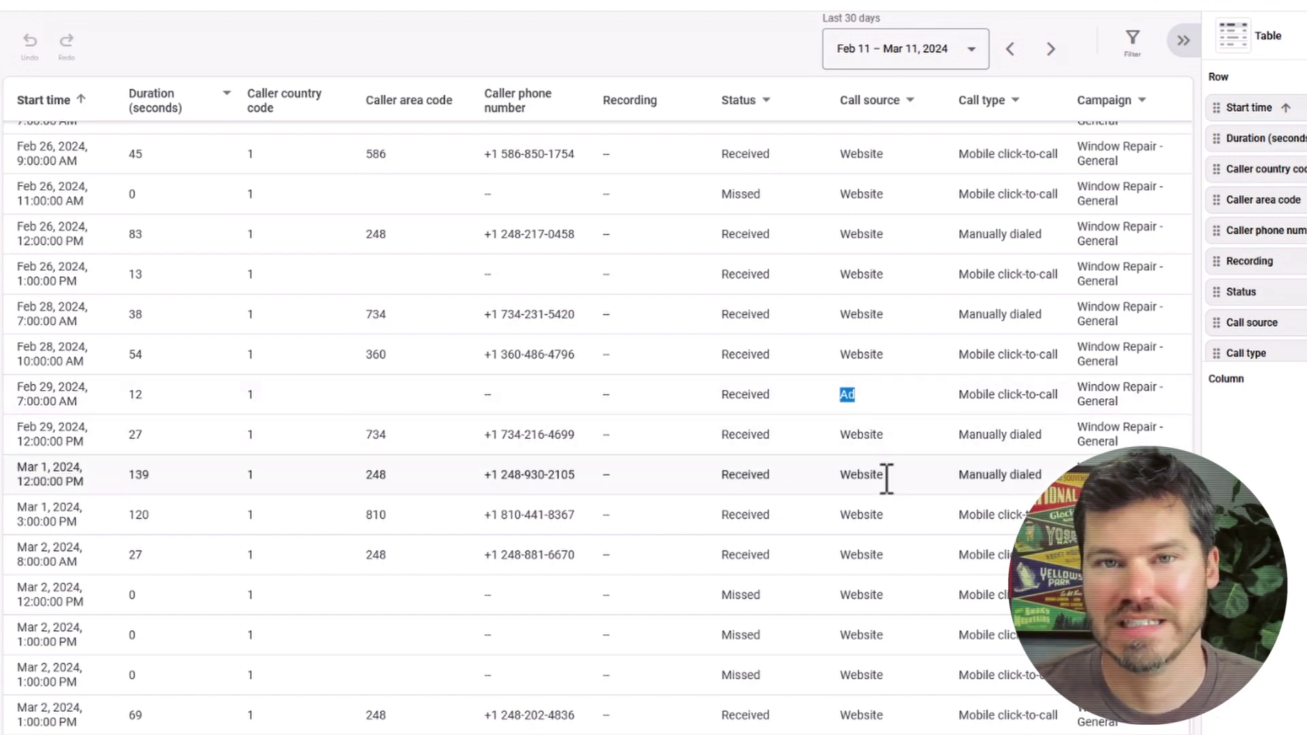
double_click(872, 516)
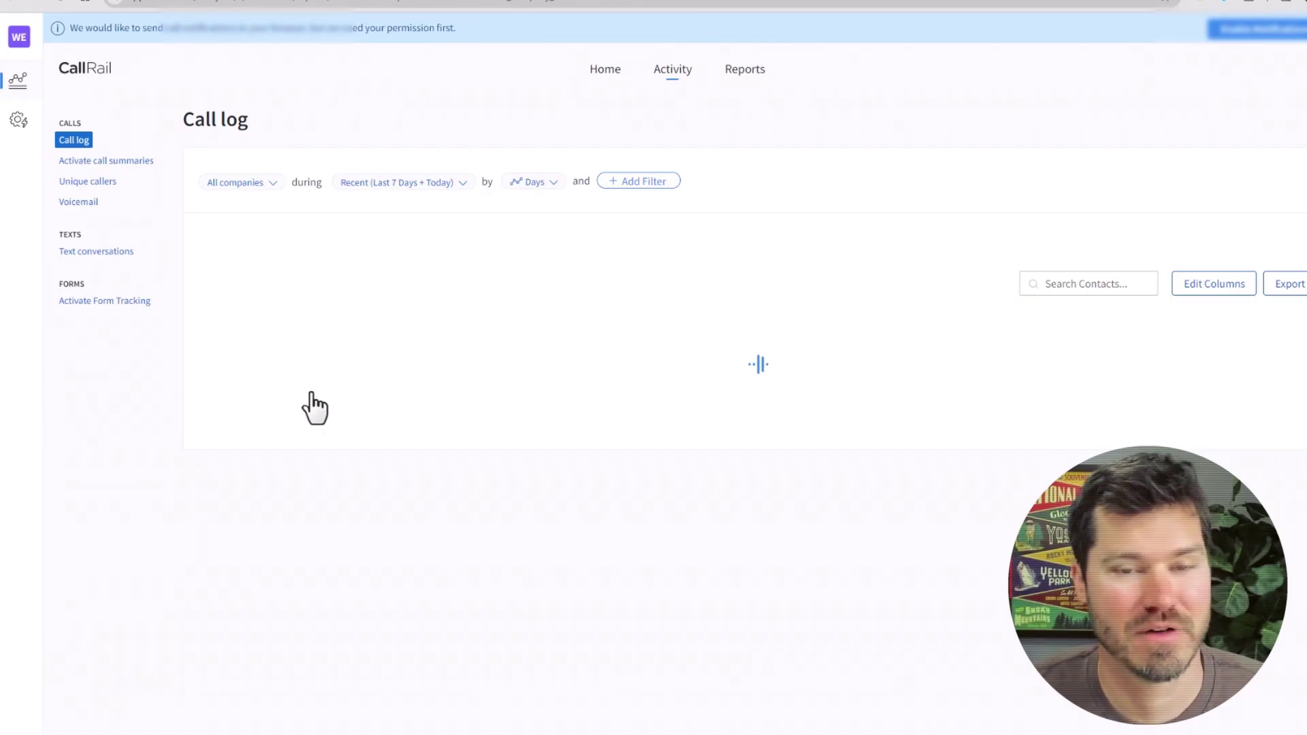
- Scroll down and back up through the CallRail call log table
scroll(342, 446, down, 2)
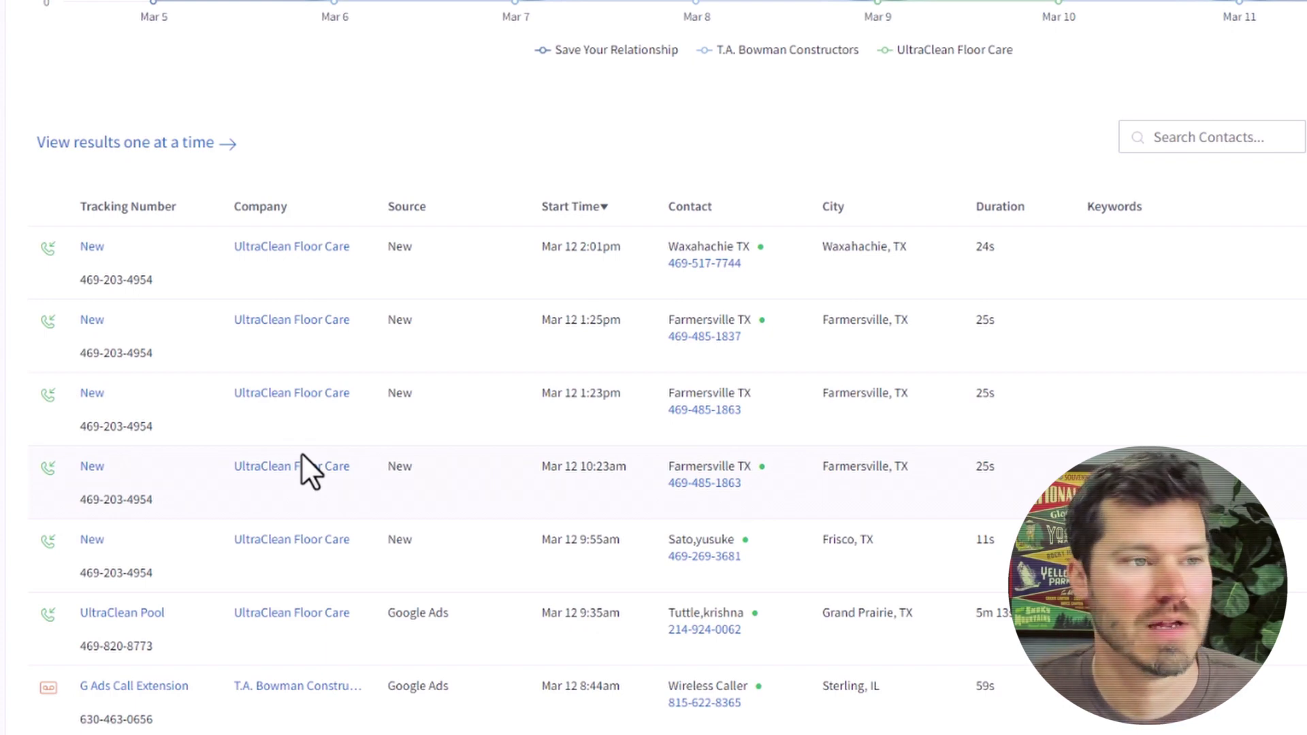
scroll(302, 455, up, 5)
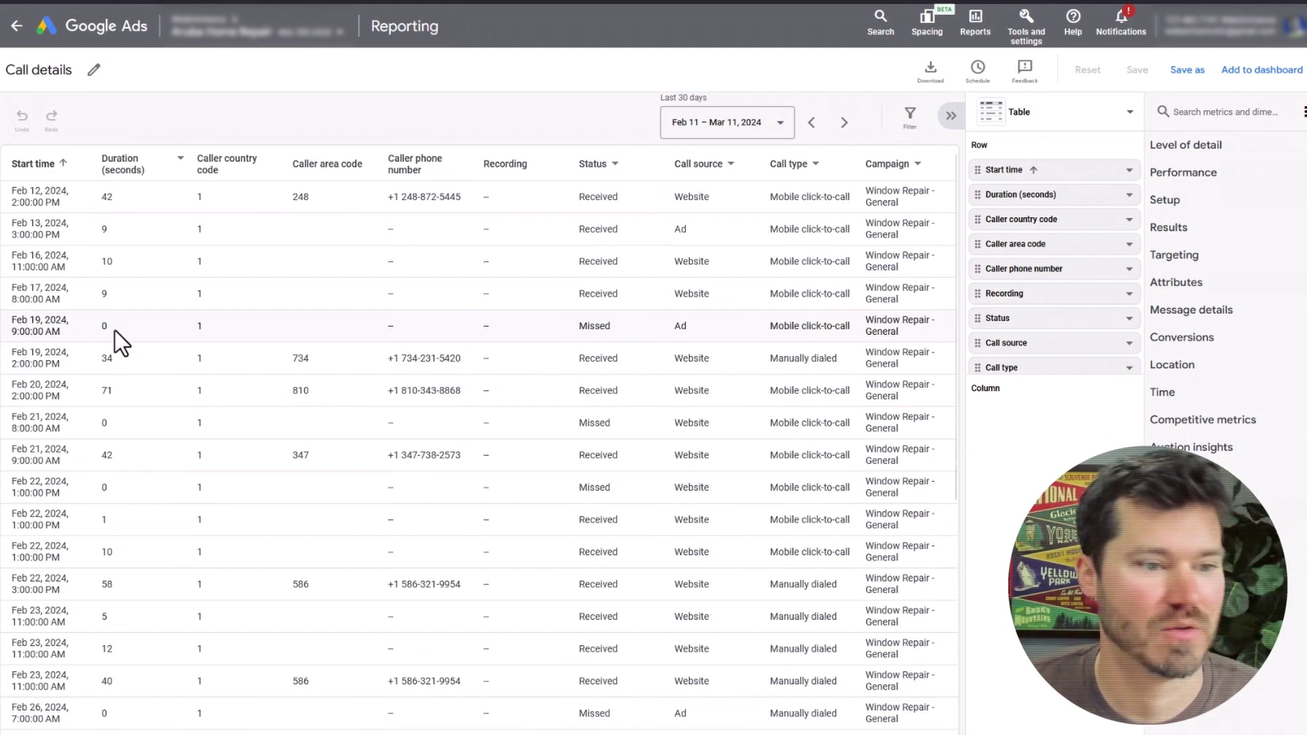
scroll(136, 344, down, 2)
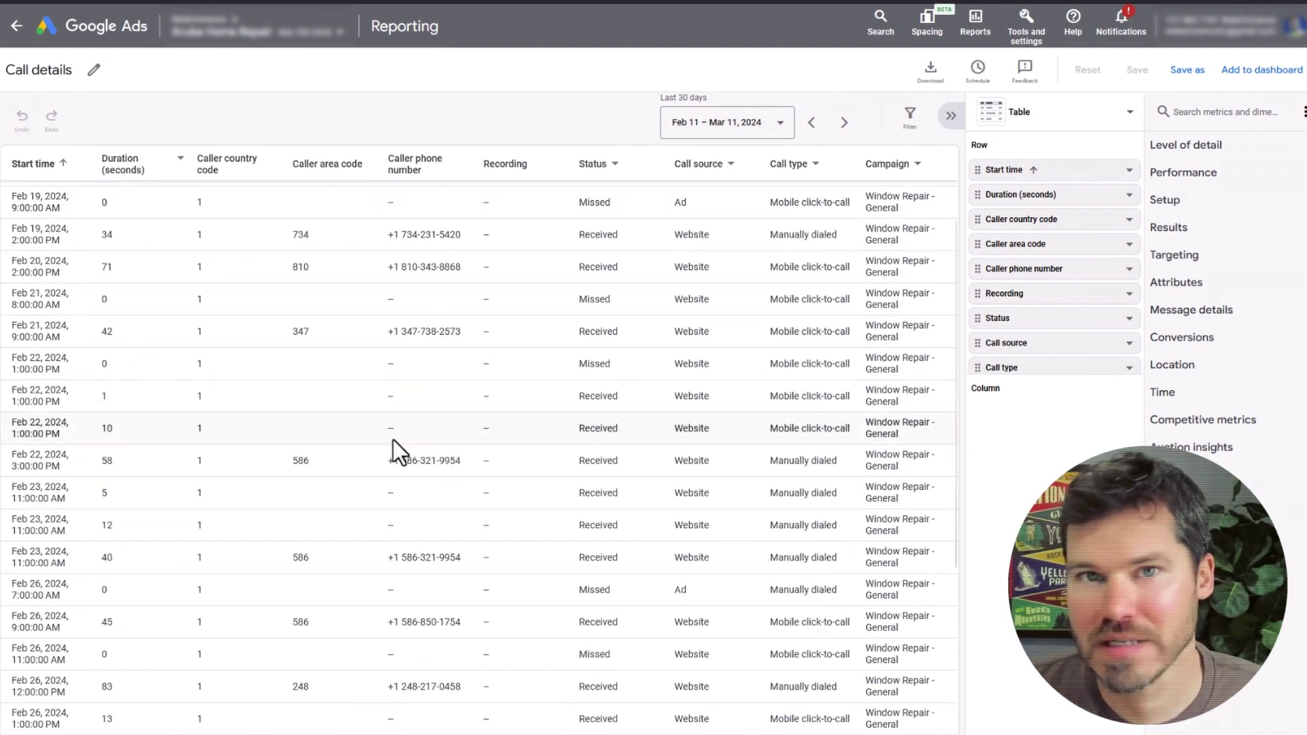